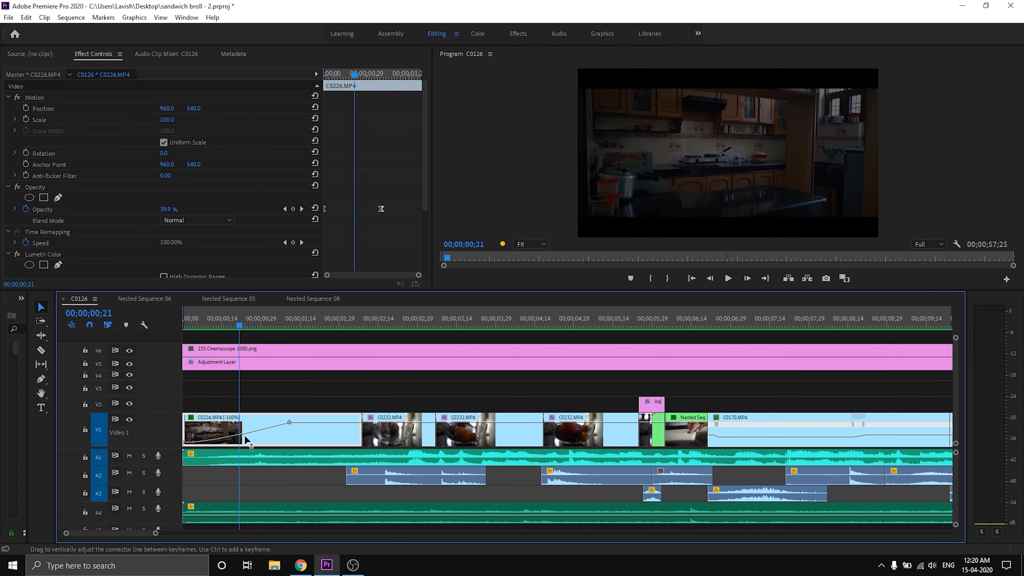
- Play from the fading-in opening clip C0226 into the first C0232 bowl shot and inspect the C0126 sound clip beneath it
drag(310, 322, 351, 326)
key(space)
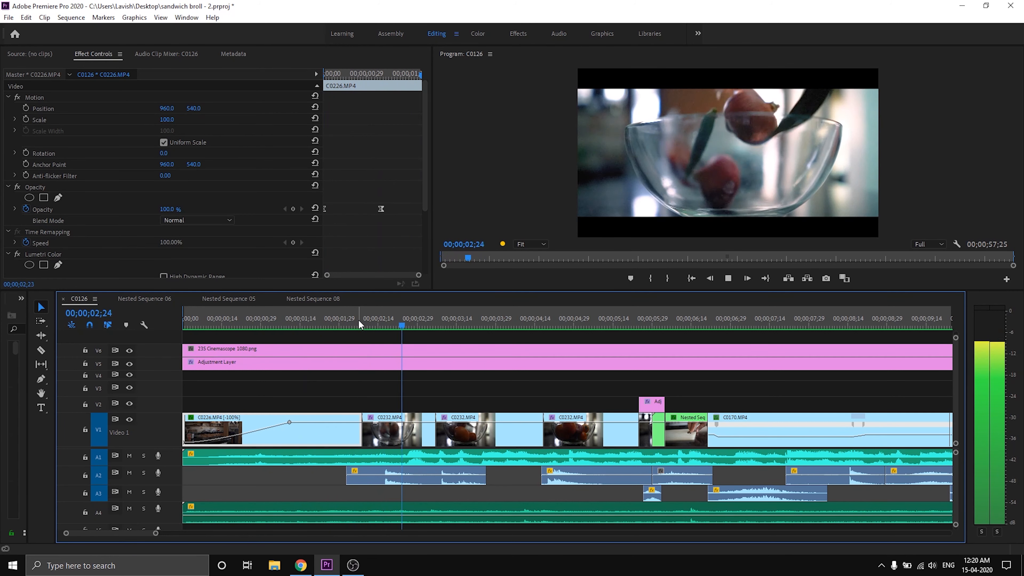
click(380, 318)
click(403, 415)
key(Right)
key(Right)
key(Right)
key(Right)
click(400, 482)
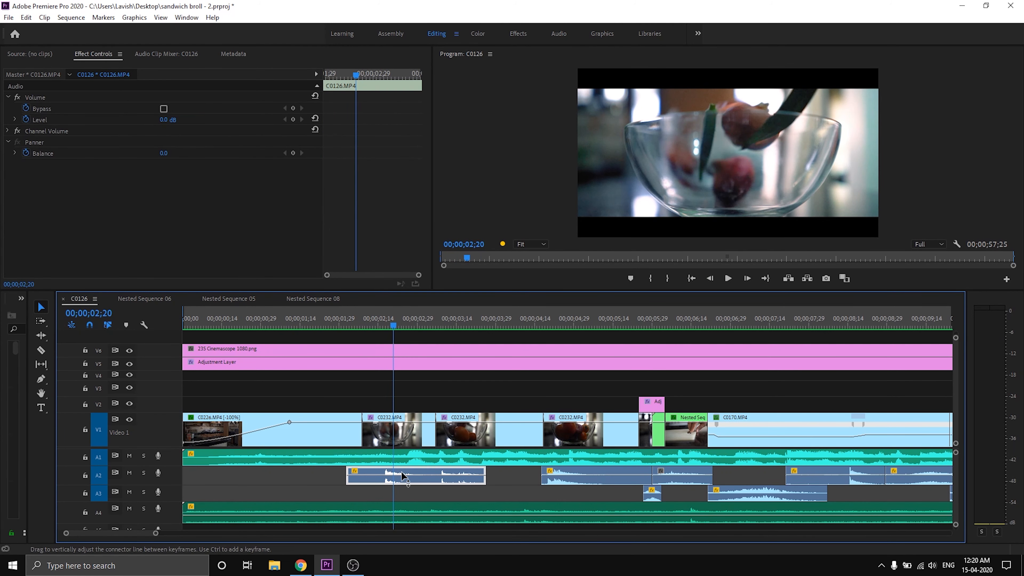
- Replay the first C0232 bowl shot together with its C0126 sound clip
click(363, 327)
key(space)
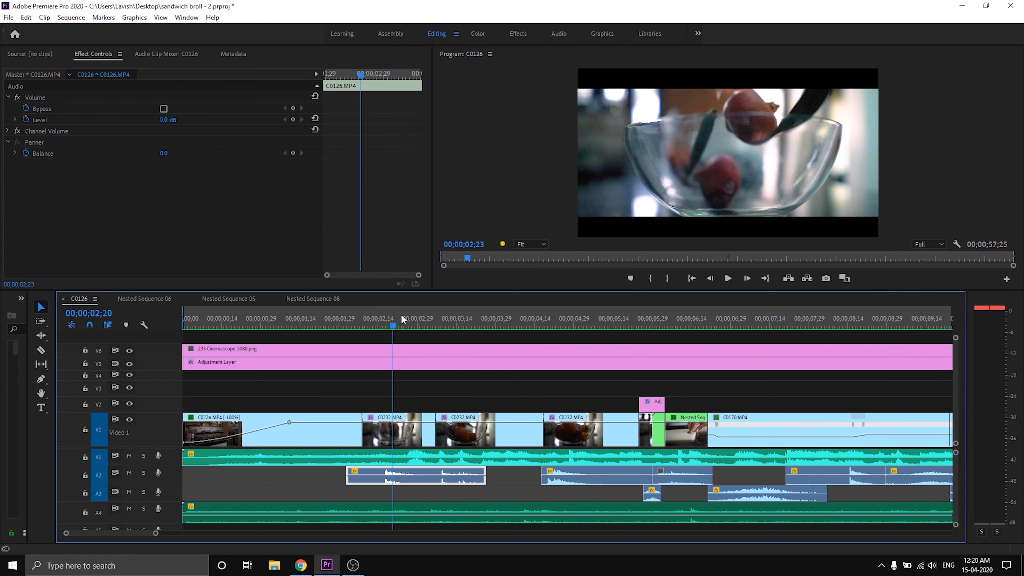
key(space)
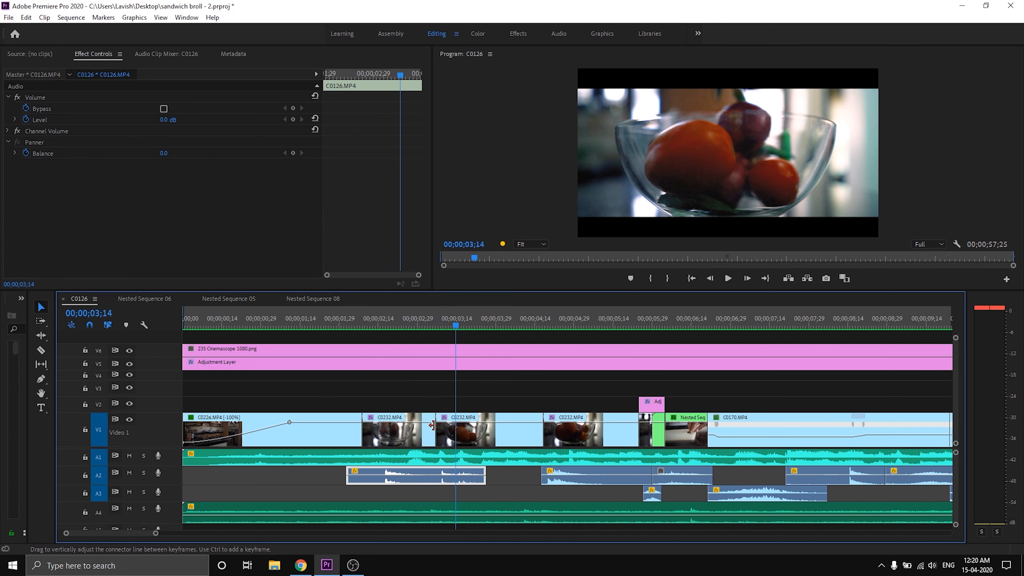
- Play the second and third C0232 bowl shots and check the sound clip synced beneath the third
scroll(425, 415, down, 1)
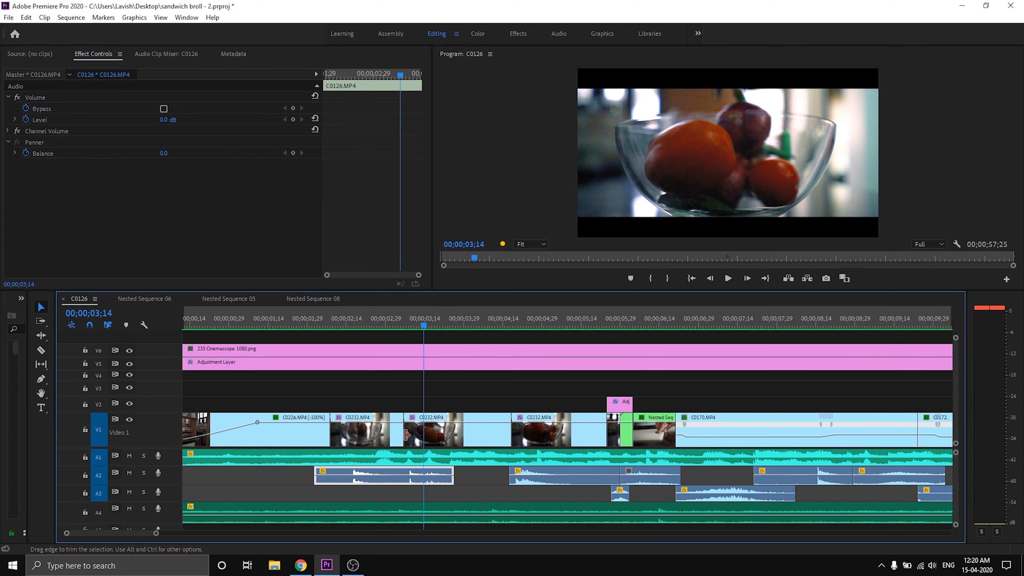
click(394, 318)
drag(394, 318, 453, 321)
scroll(462, 329, down, 2)
key(space)
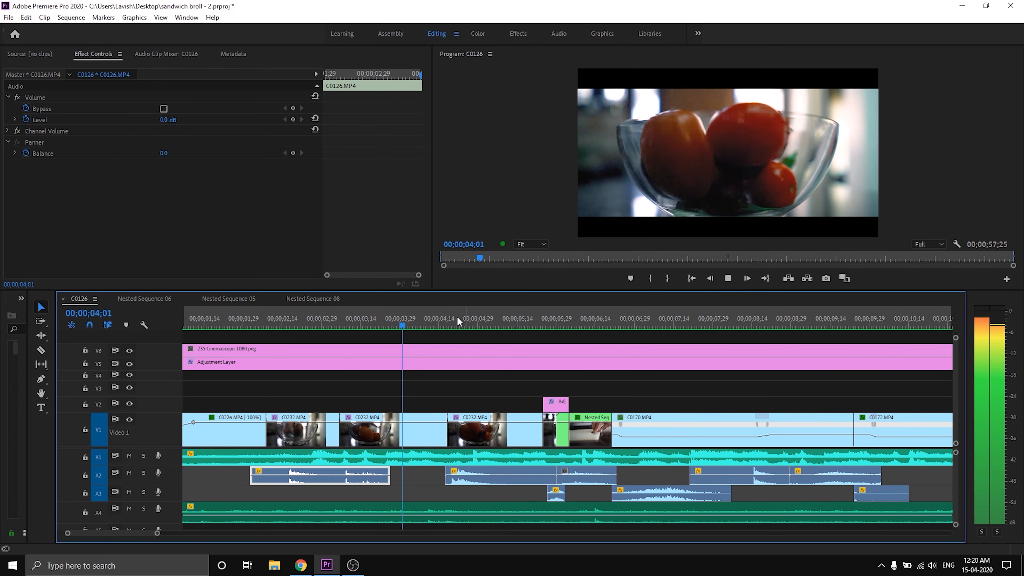
click(461, 320)
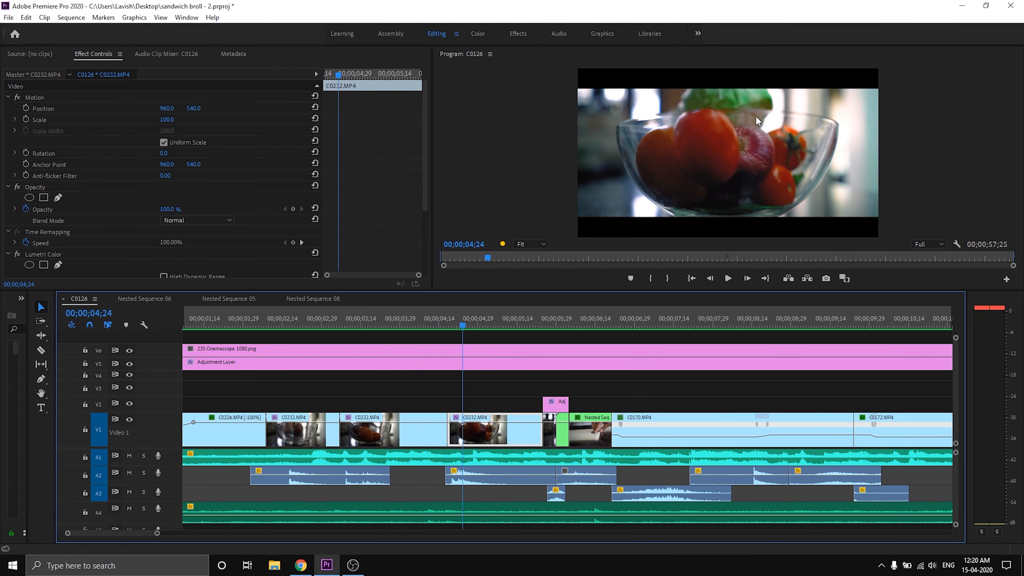
key(space)
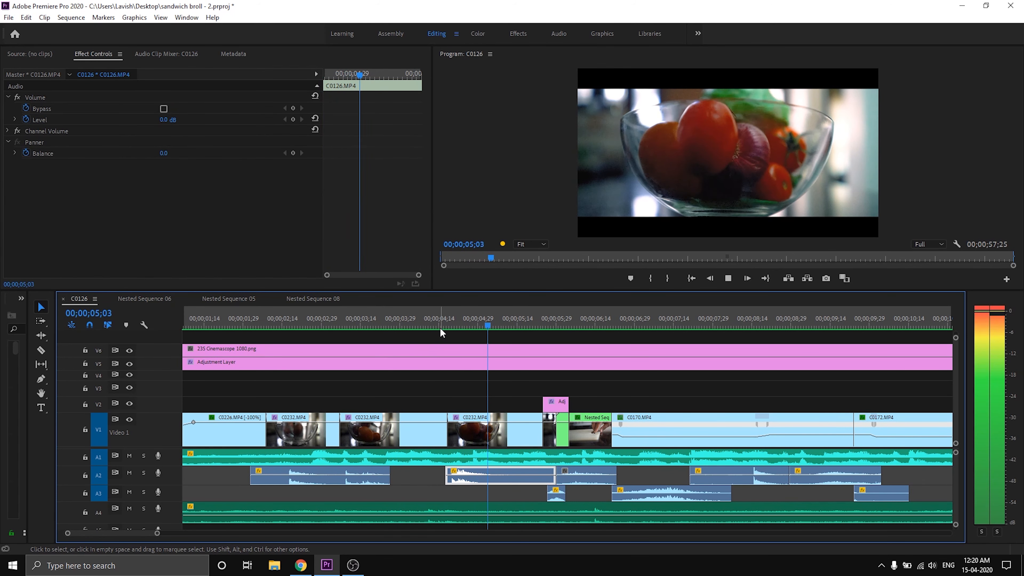
click(434, 320)
- Play and scrub the transition from the last C0232 bowl shot into Nested Sequence 01
click(523, 316)
mouse_move(562, 317)
mouse_down()
mouse_move(541, 316)
mouse_move(562, 319)
mouse_up()
scroll(562, 319, right, 1)
click(531, 320)
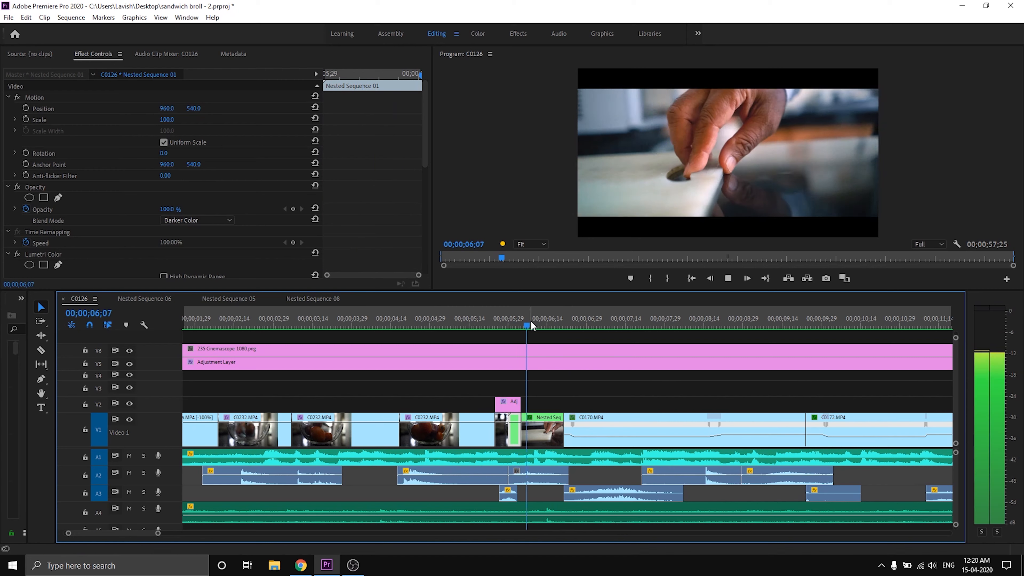
key(space)
click(513, 327)
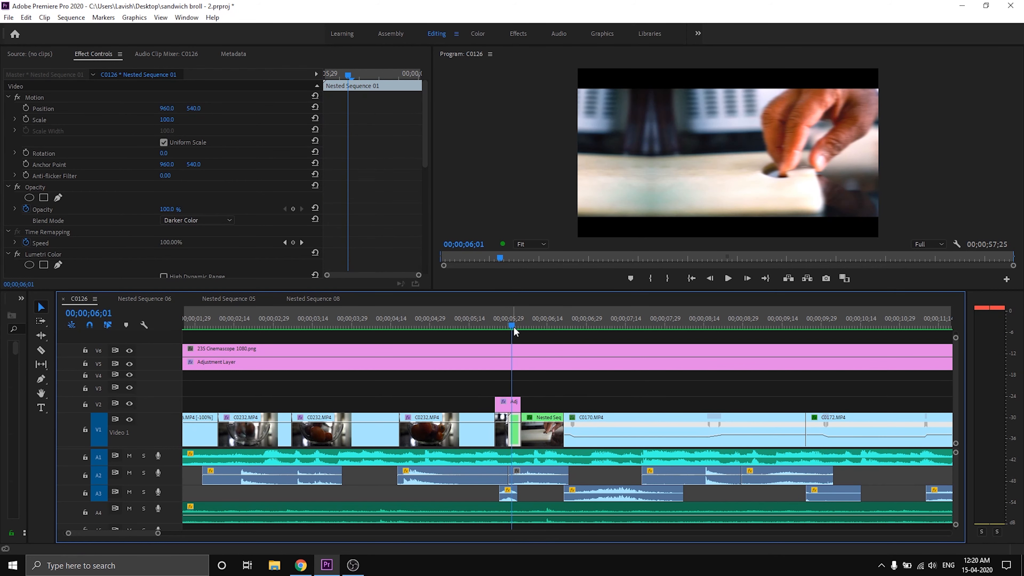
click(521, 326)
mouse_move(518, 323)
mouse_down()
mouse_move(498, 323)
mouse_move(525, 315)
mouse_move(511, 311)
mouse_up()
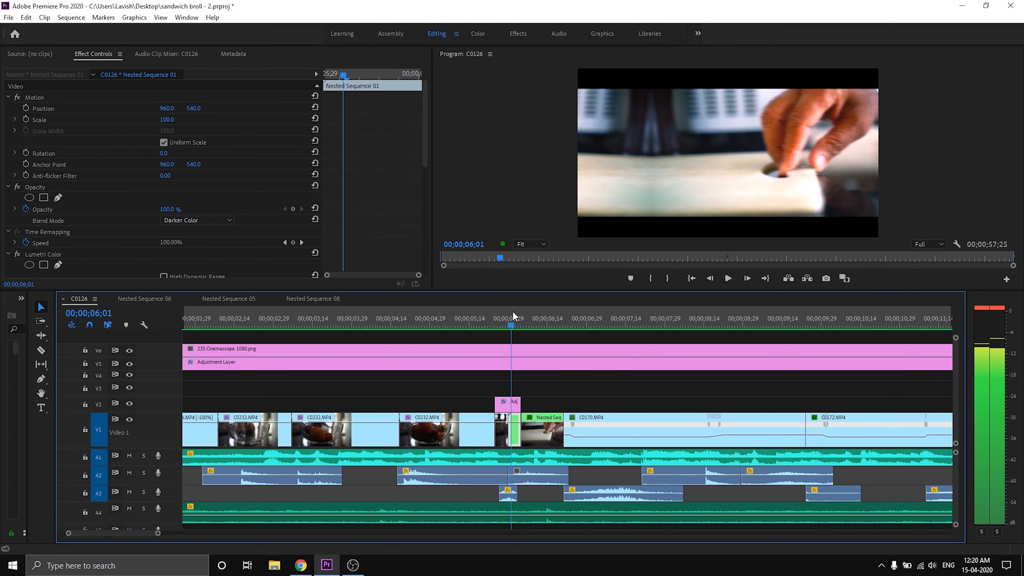
- Inspect the Swoosh_and_Glitch_SFX and C0160 sound clips under the Nested Sequence 01 transition, and replay that passage
click(508, 497)
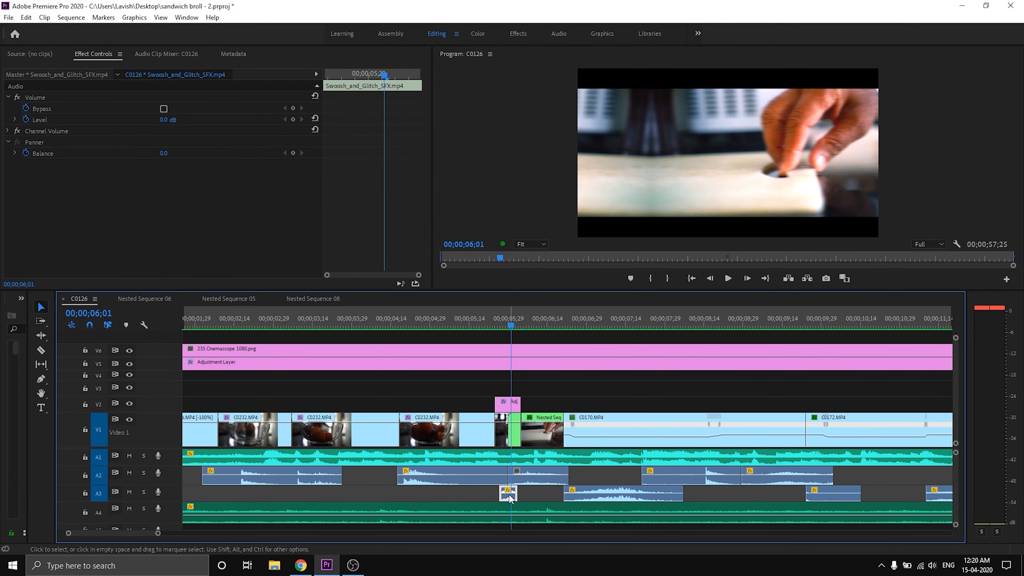
click(528, 314)
mouse_move(528, 314)
mouse_down()
mouse_move(520, 312)
mouse_move(546, 313)
mouse_up()
click(553, 474)
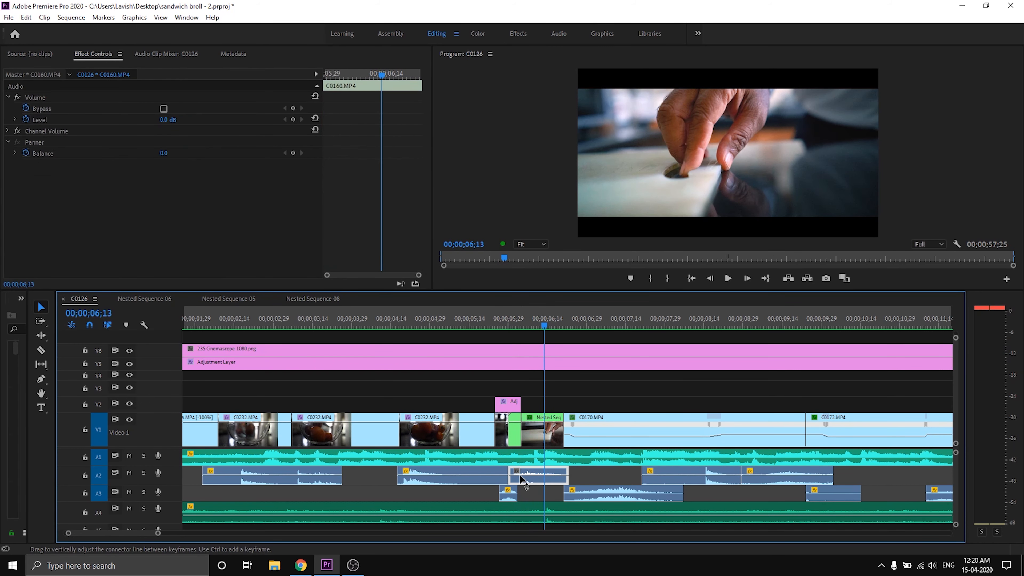
click(506, 315)
key(space)
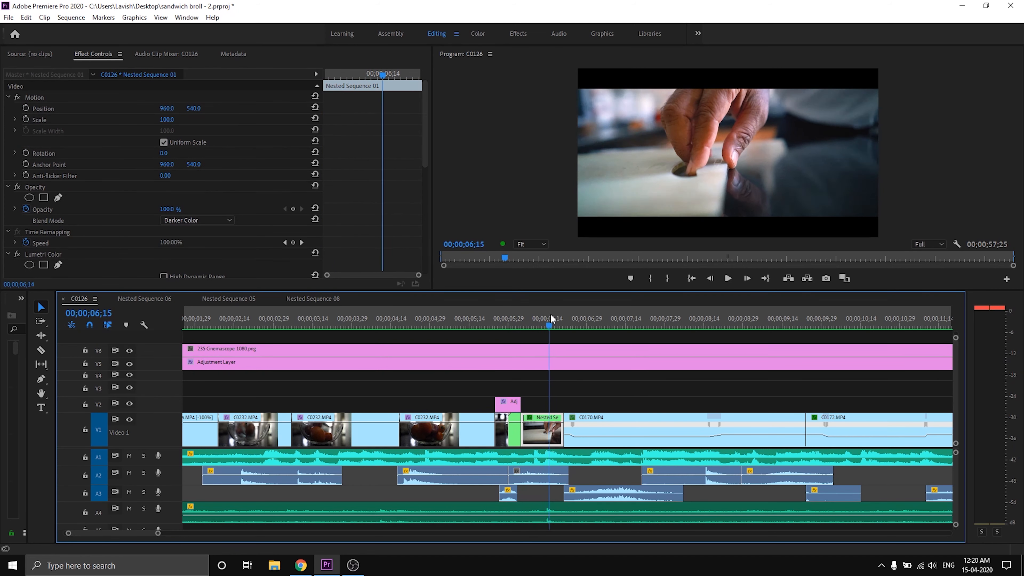
key(space)
- Review the slowed start of clip C0170 with the Swoosh_and_Glitch_SFX clip beneath it
drag(610, 310, 643, 342)
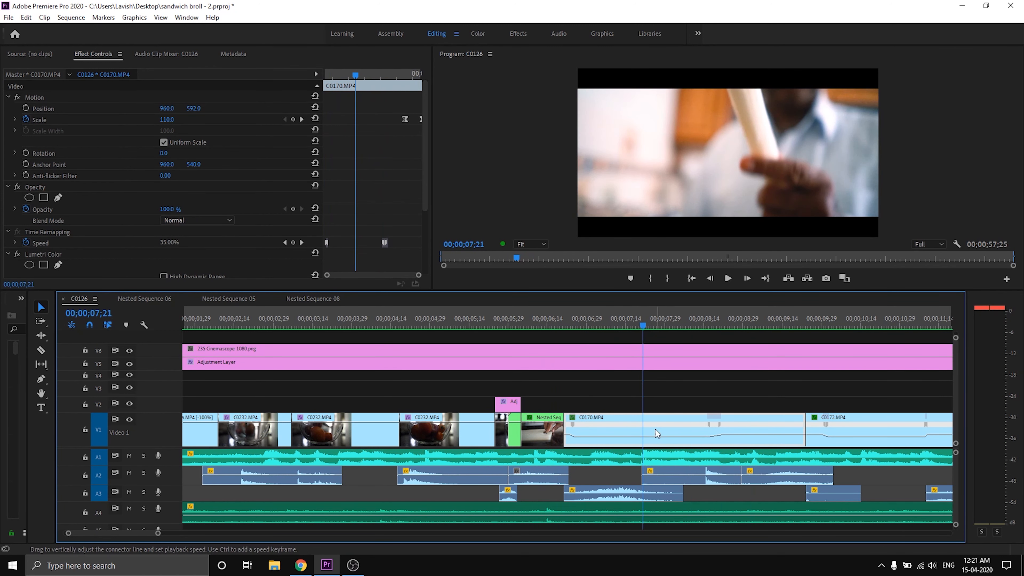
click(616, 319)
scroll(611, 394, down, 2)
scroll(610, 392, down, 1)
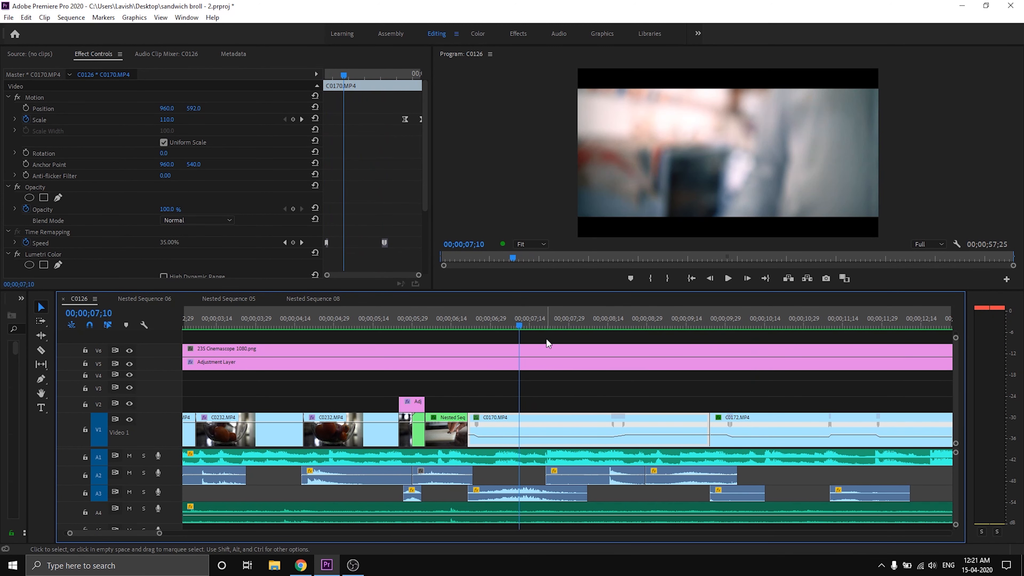
click(489, 319)
click(516, 490)
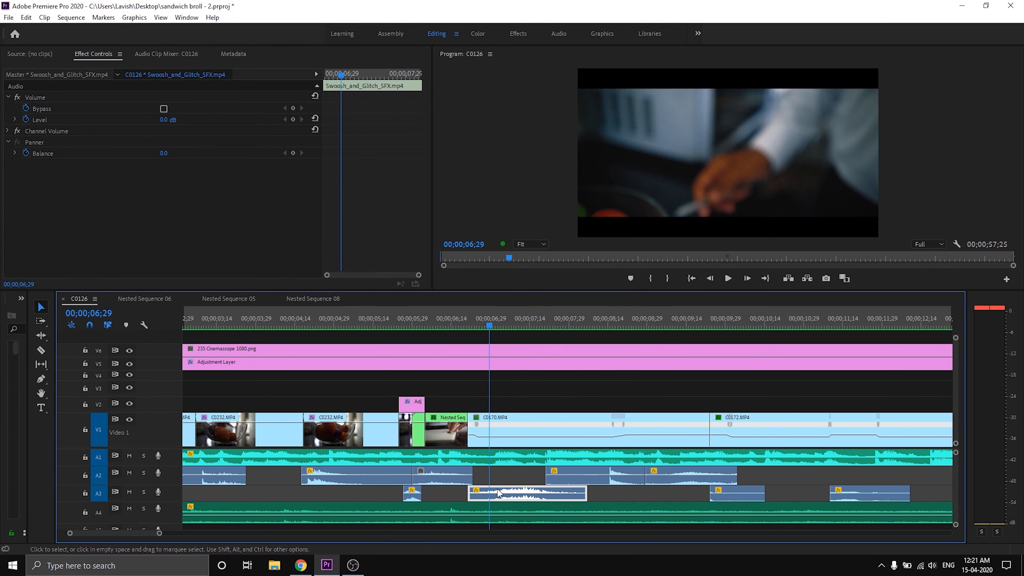
key(space)
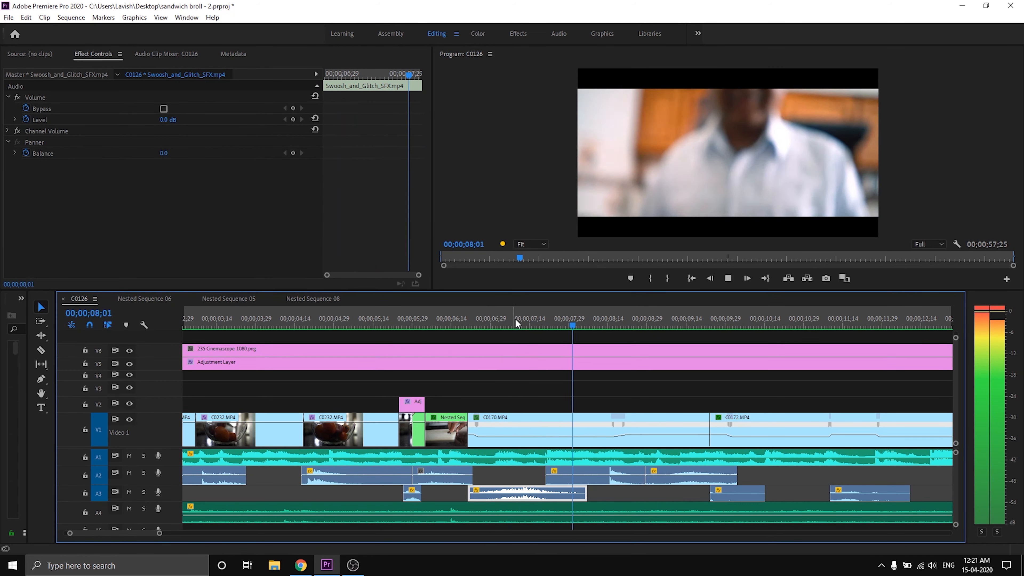
- Inspect the C0170 sound clip on A2 and play the part where the vegetable lands and the knife comes in
click(550, 318)
scroll(554, 355, down, 1)
drag(532, 319, 595, 316)
click(569, 474)
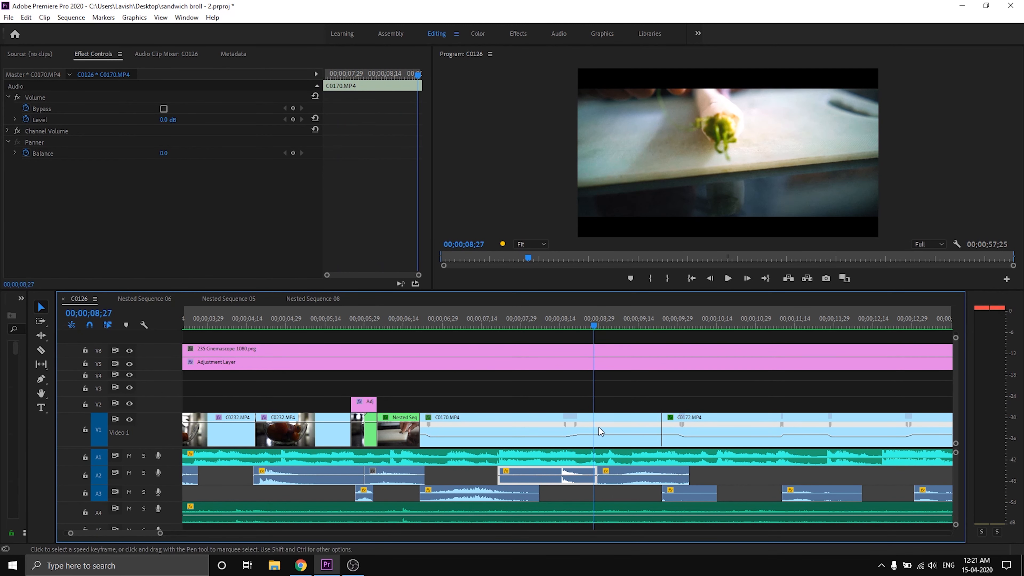
click(599, 321)
mouse_move(599, 323)
mouse_down()
mouse_move(588, 322)
mouse_move(616, 321)
mouse_up()
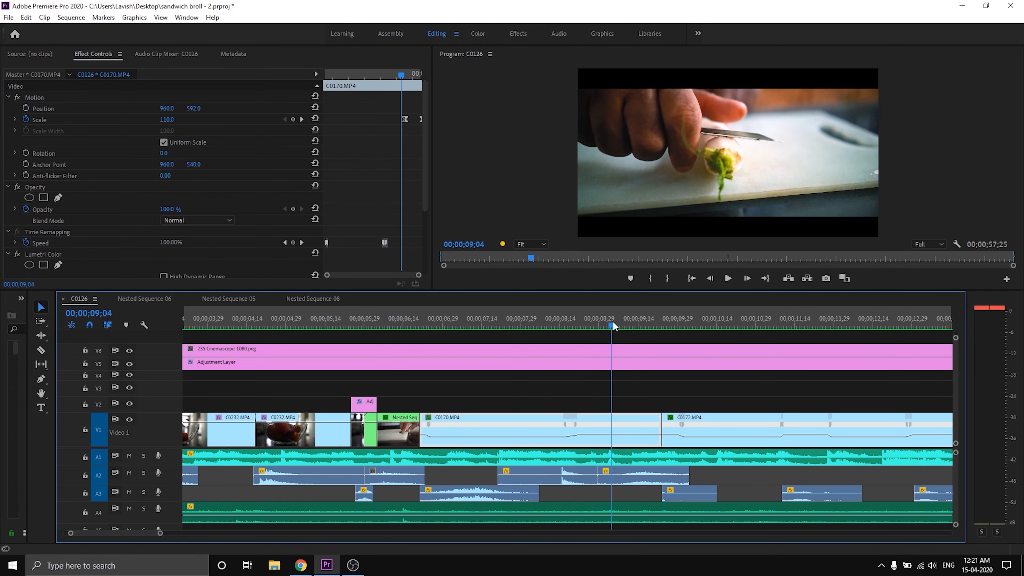
click(593, 321)
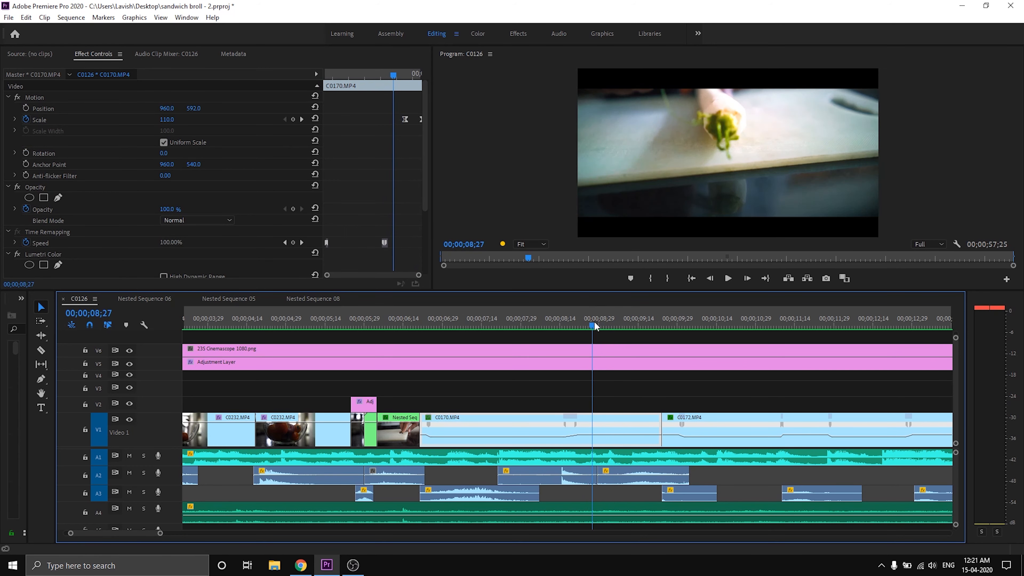
key(space)
key(space)
- Scrub the scale zoom at the end of clip C0170 and inspect the cutting sound clip under it
scroll(647, 359, down, 3)
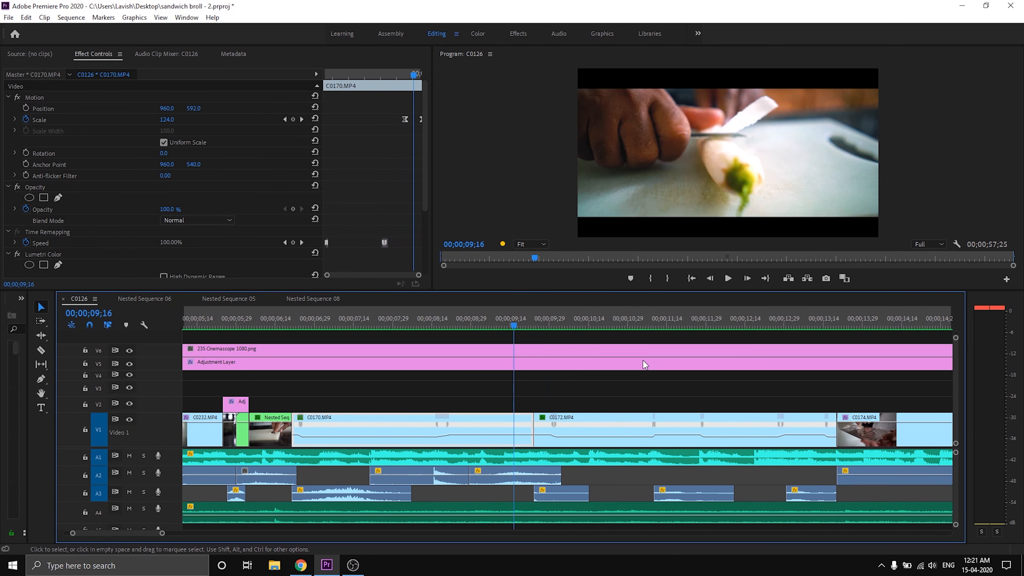
click(464, 326)
drag(466, 325, 530, 317)
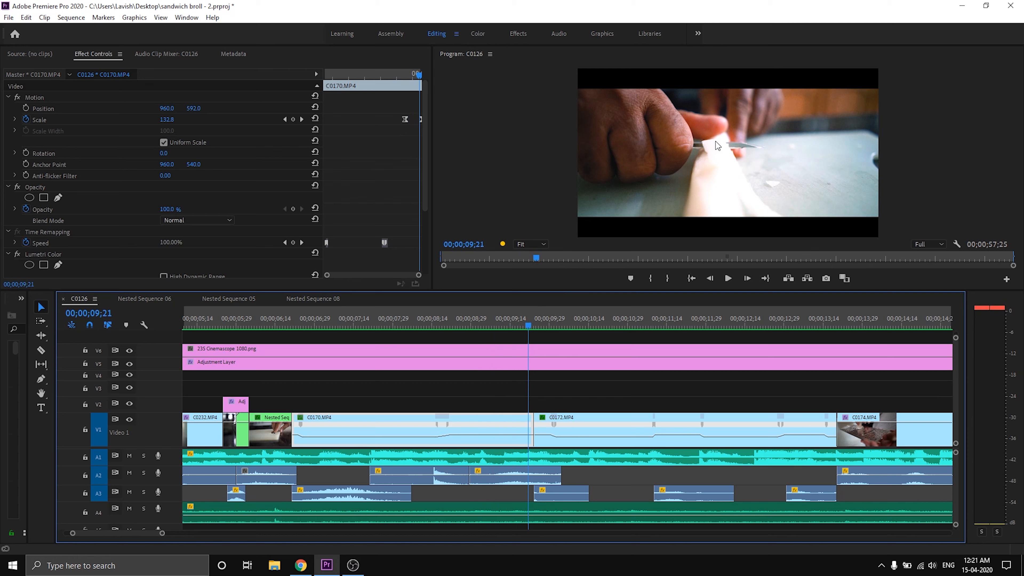
drag(533, 323, 496, 319)
key(space)
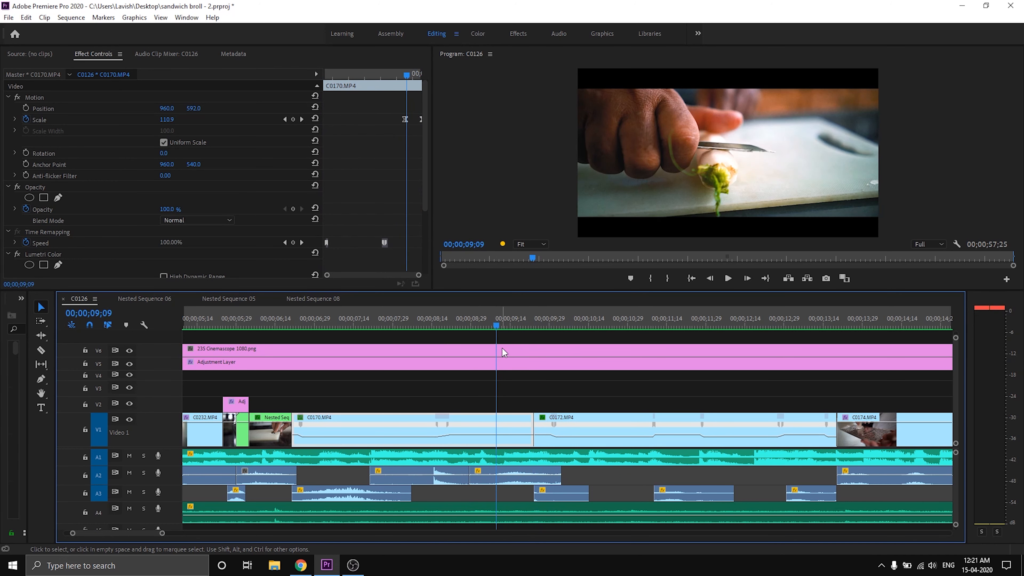
click(503, 475)
drag(482, 321, 502, 325)
scroll(501, 322, down, 3)
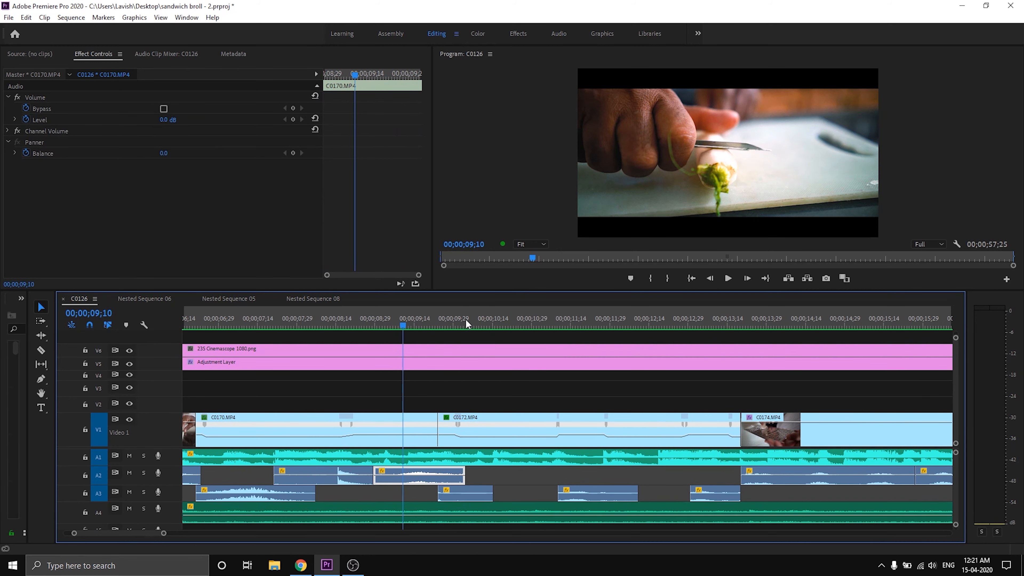
- Play and scrub the speed-ramped clip C0172, checking its speed changes against the sound effects on A3
click(616, 443)
key(space)
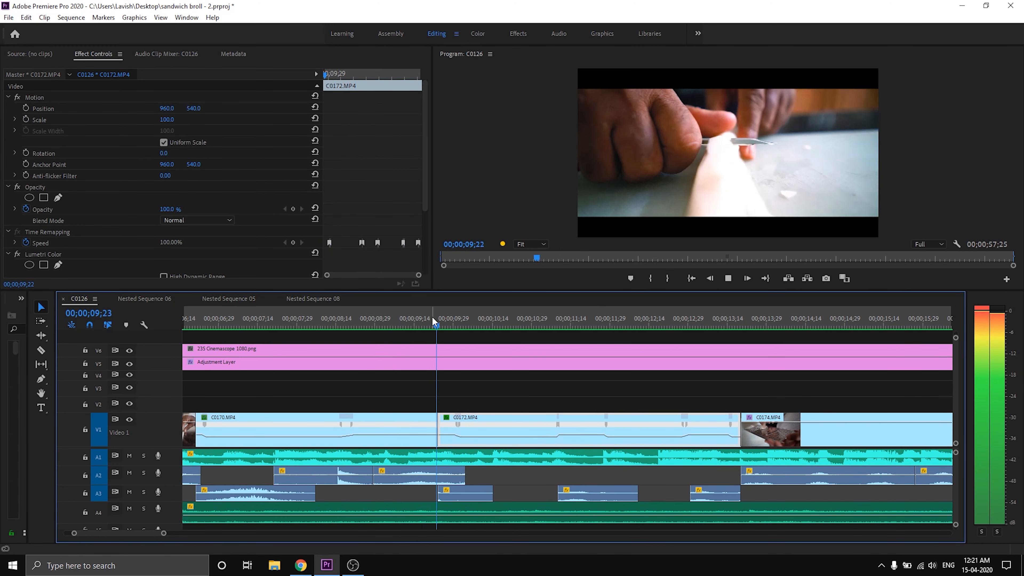
drag(438, 316, 492, 323)
key(space)
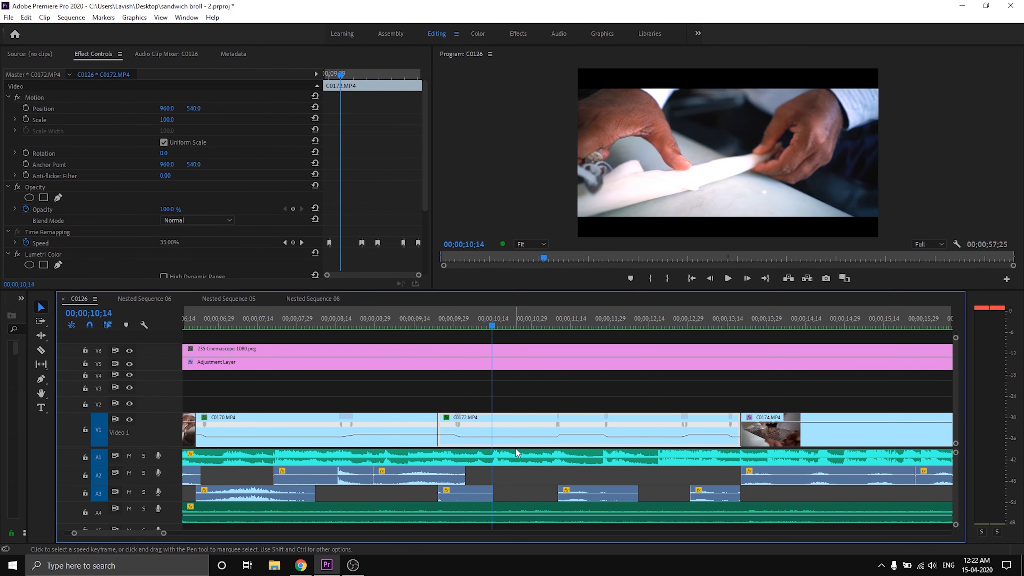
click(558, 314)
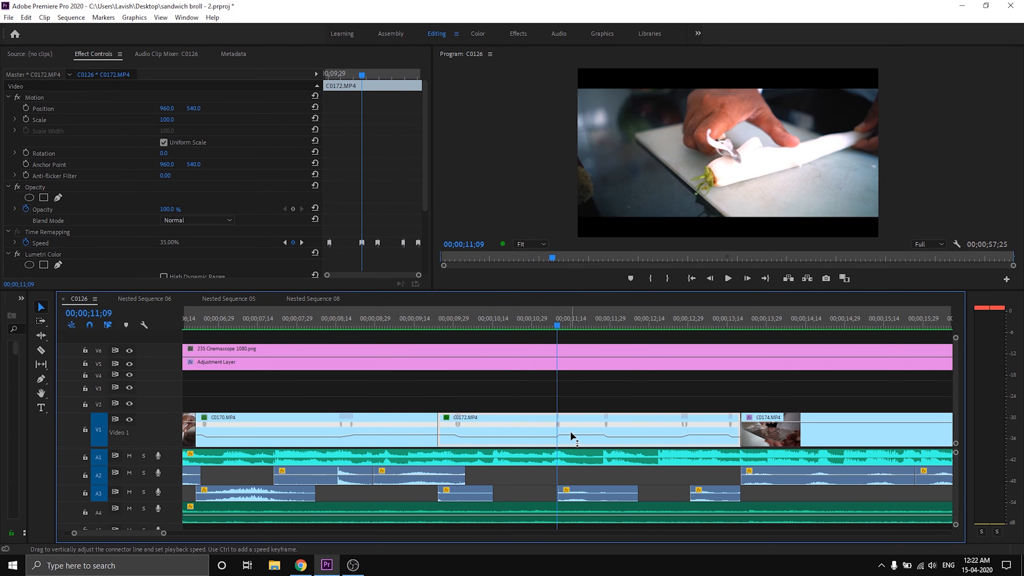
key(space)
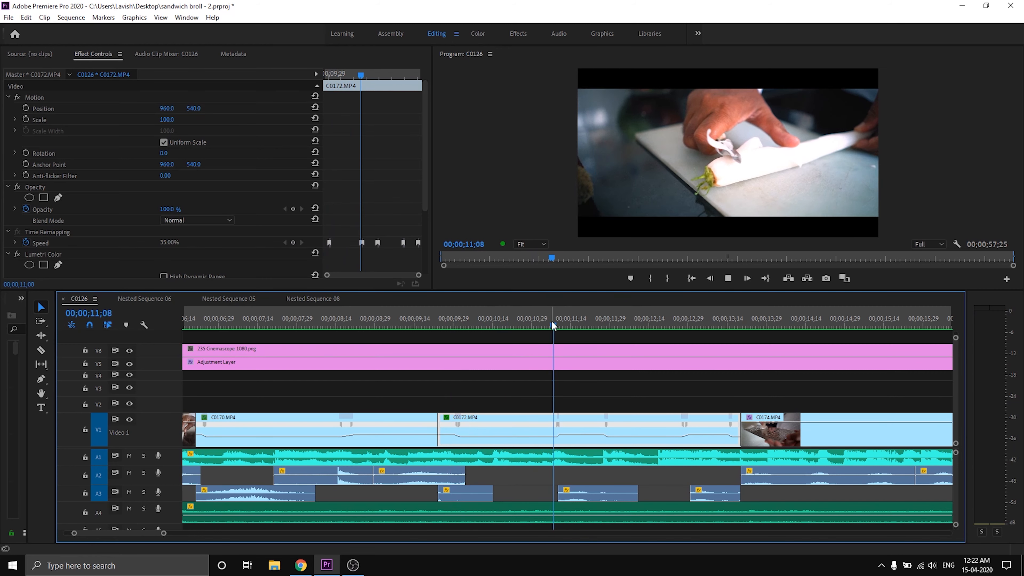
click(567, 320)
click(452, 322)
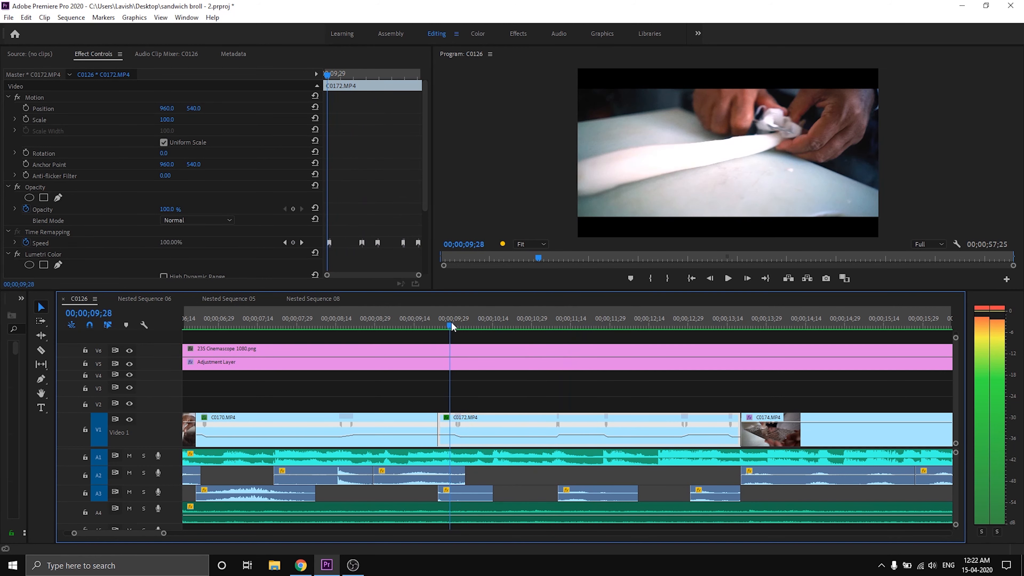
key(space)
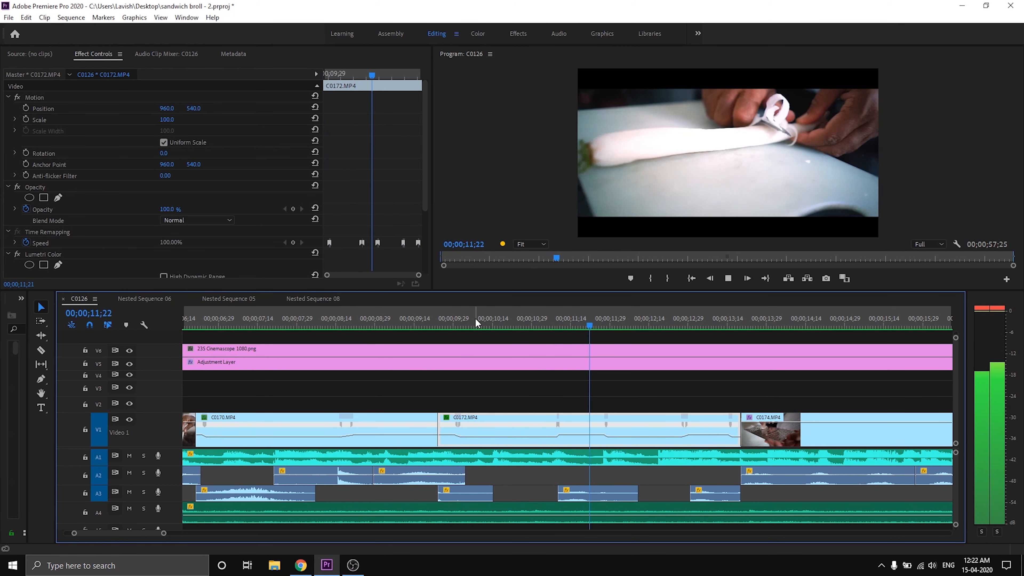
- Review the end of C0172, play the grating clip C0174, and inspect the two sound clips beneath it on A2
drag(638, 314, 691, 316)
scroll(691, 316, down, 4)
scroll(659, 328, down, 3)
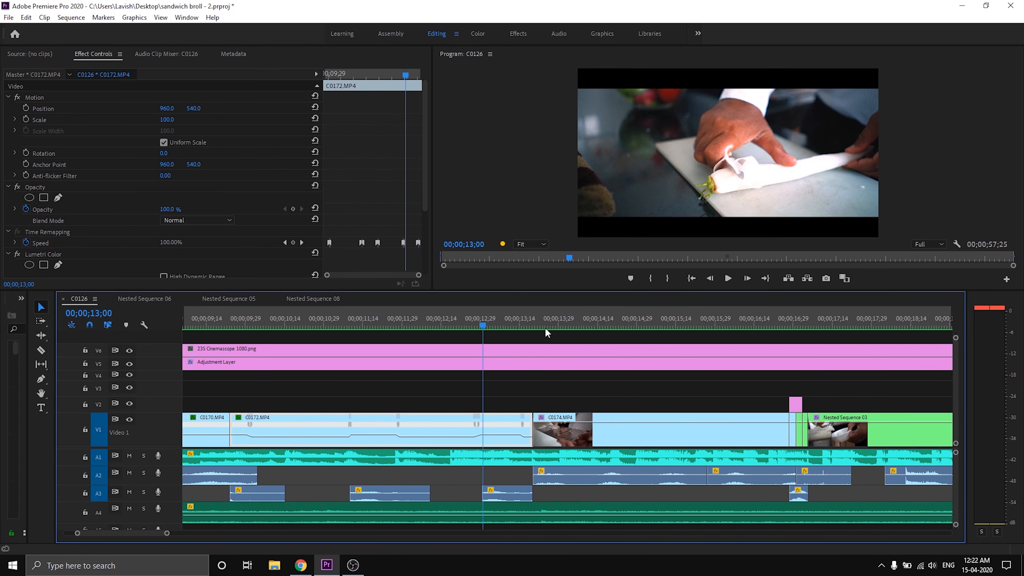
mouse_move(526, 319)
mouse_down()
mouse_move(513, 317)
mouse_move(661, 320)
mouse_move(536, 322)
mouse_up()
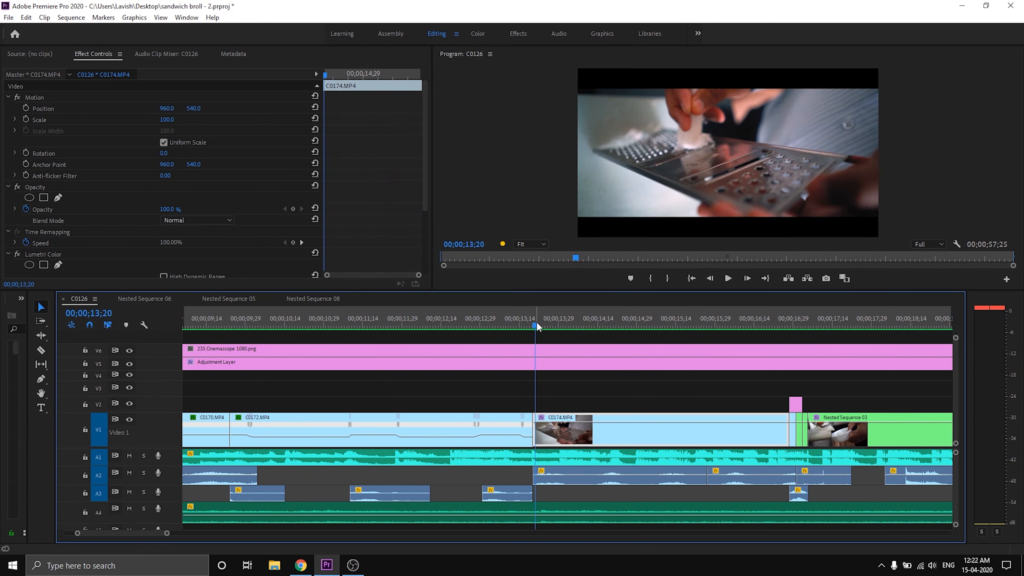
key(space)
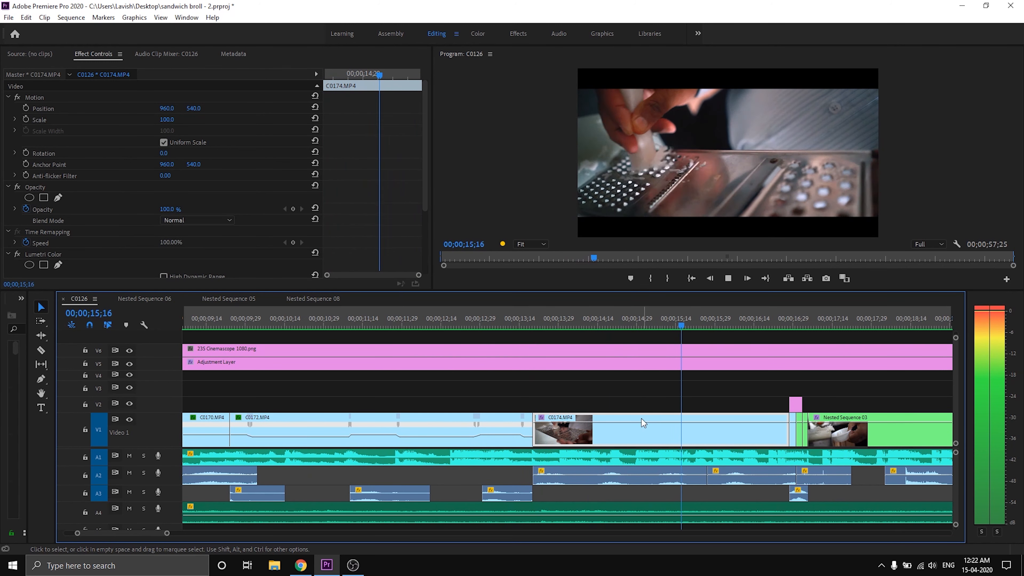
key(space)
click(620, 480)
click(745, 477)
key(space)
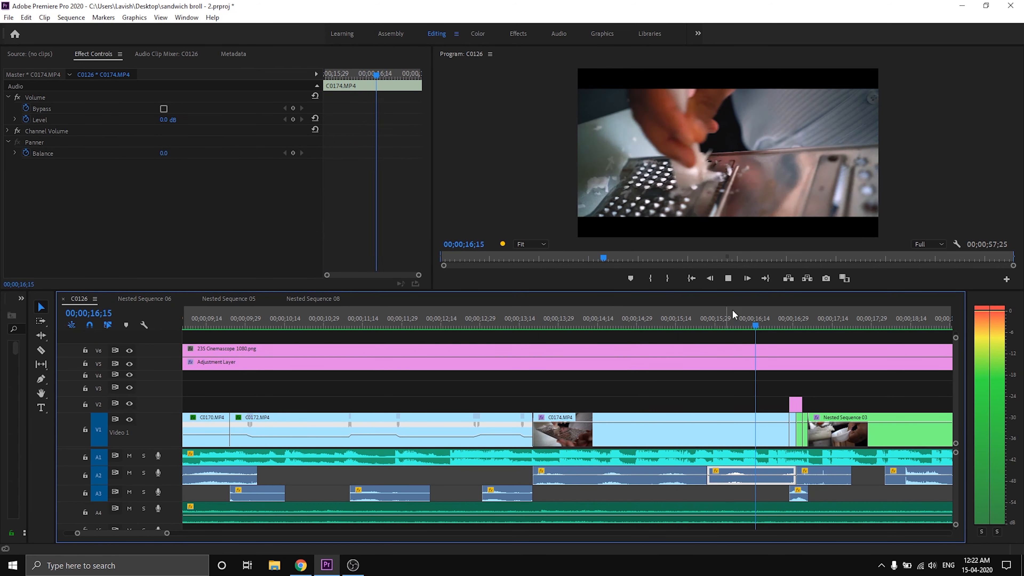
- Play the transition from the grating clip C0174 into Nested Sequence 03, checking it against the sound effects beneath
click(777, 317)
scroll(777, 353, down, 2)
scroll(718, 349, down, 4)
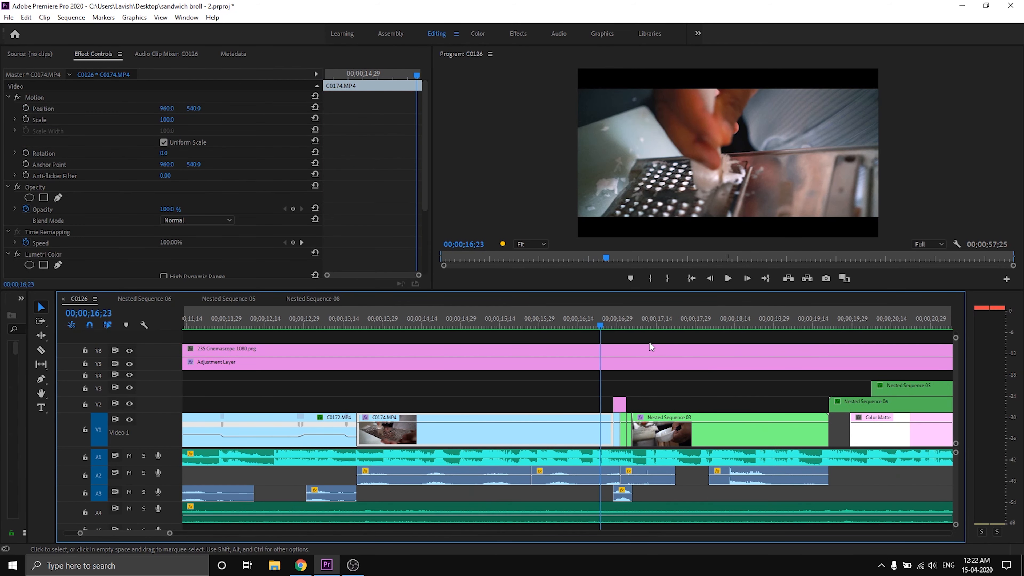
key(space)
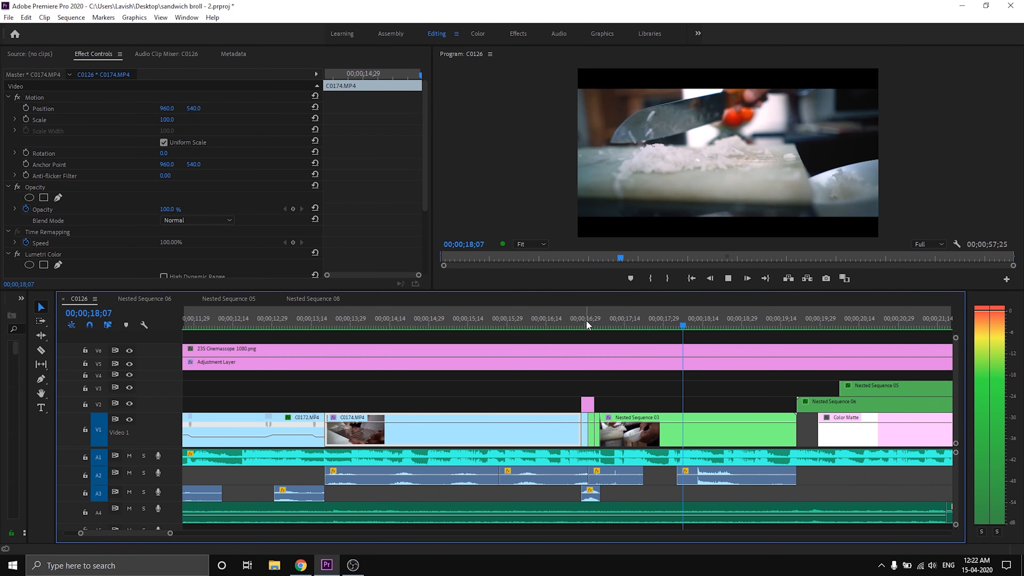
click(592, 319)
key(space)
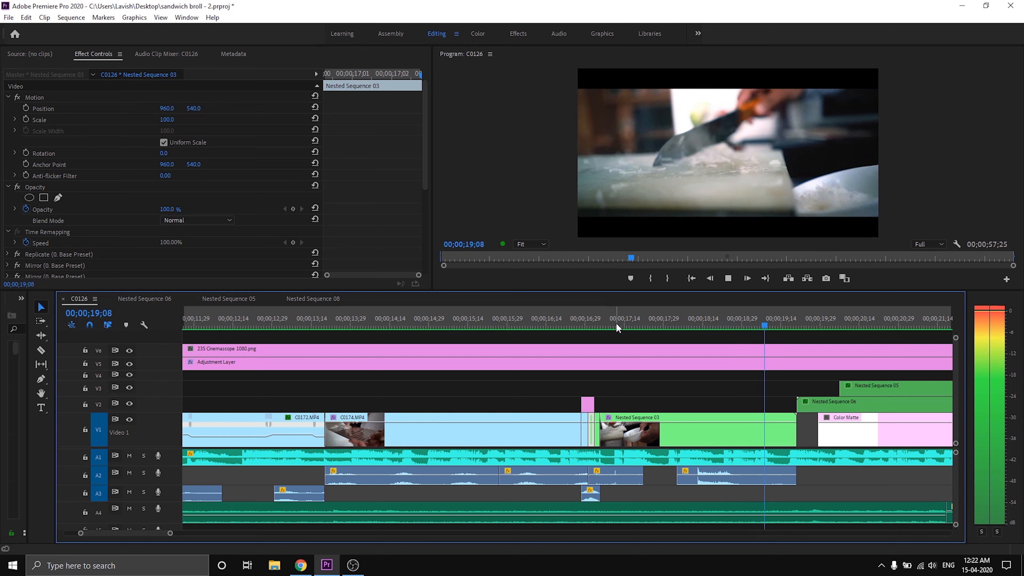
- Play and scrub Nested Sequence 03, replaying it from the transition at the end of C0174
click(647, 323)
scroll(642, 334, down, 1)
scroll(641, 333, down, 1)
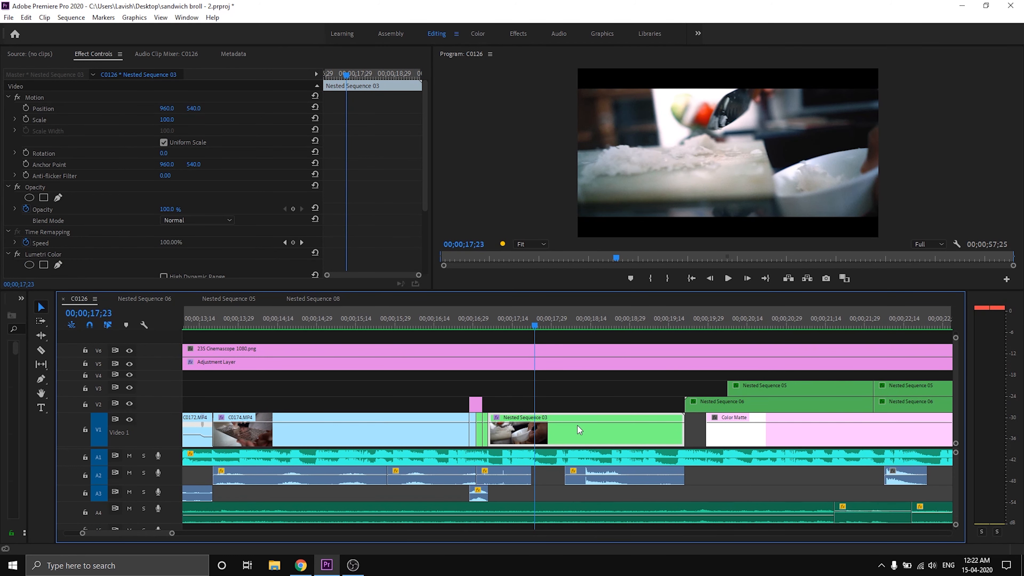
key(space)
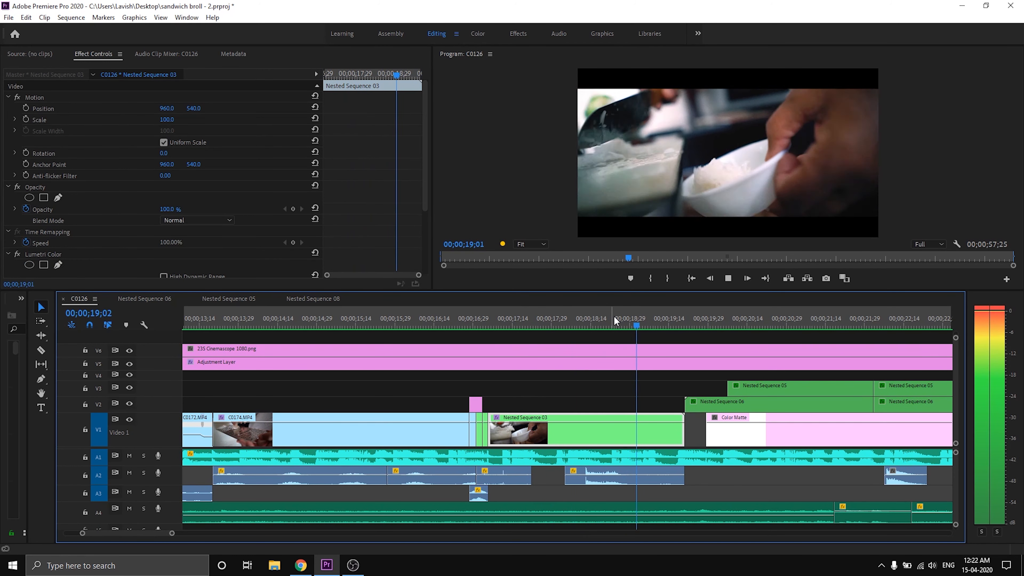
click(507, 321)
click(472, 321)
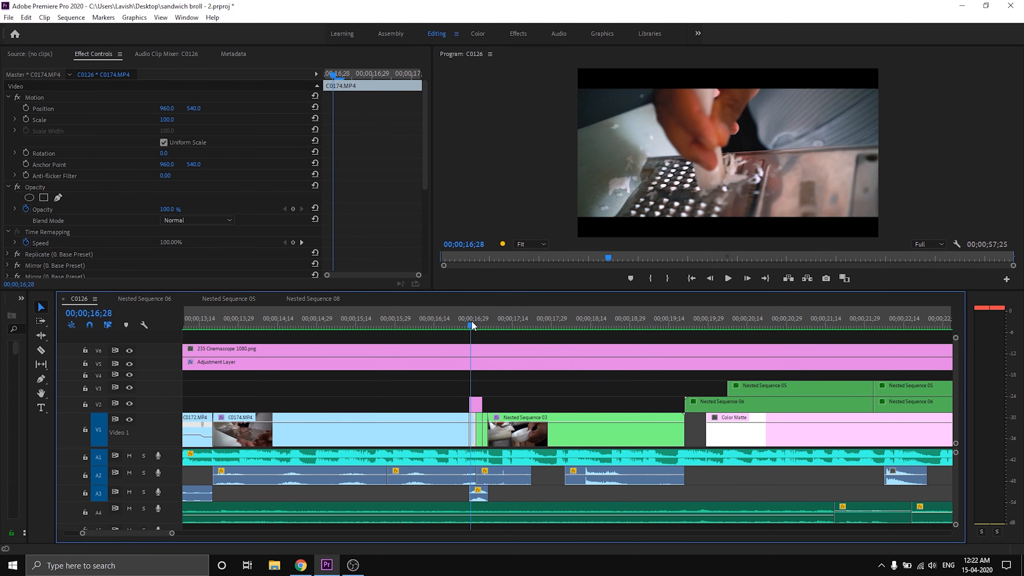
key(space)
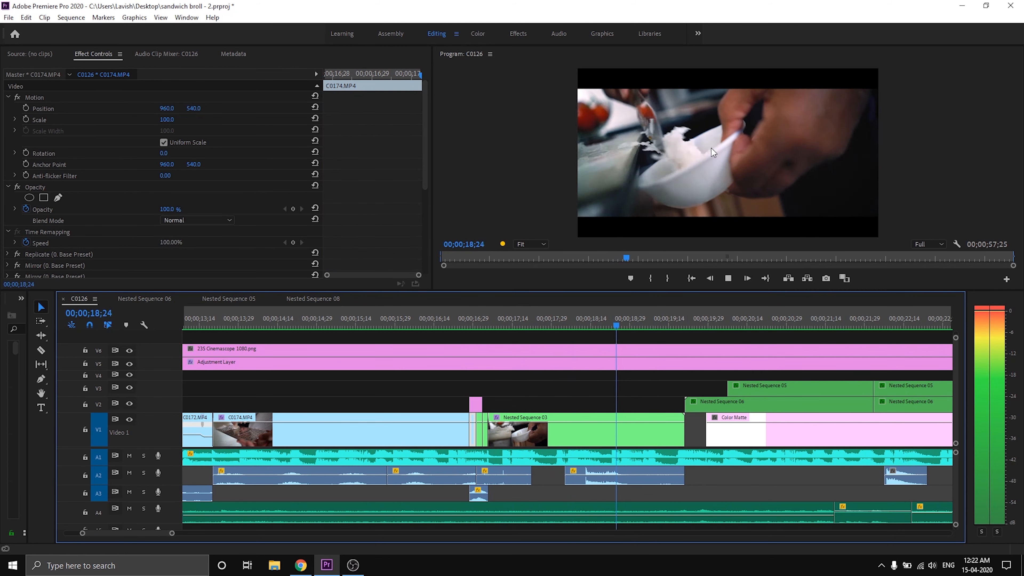
click(593, 319)
click(500, 319)
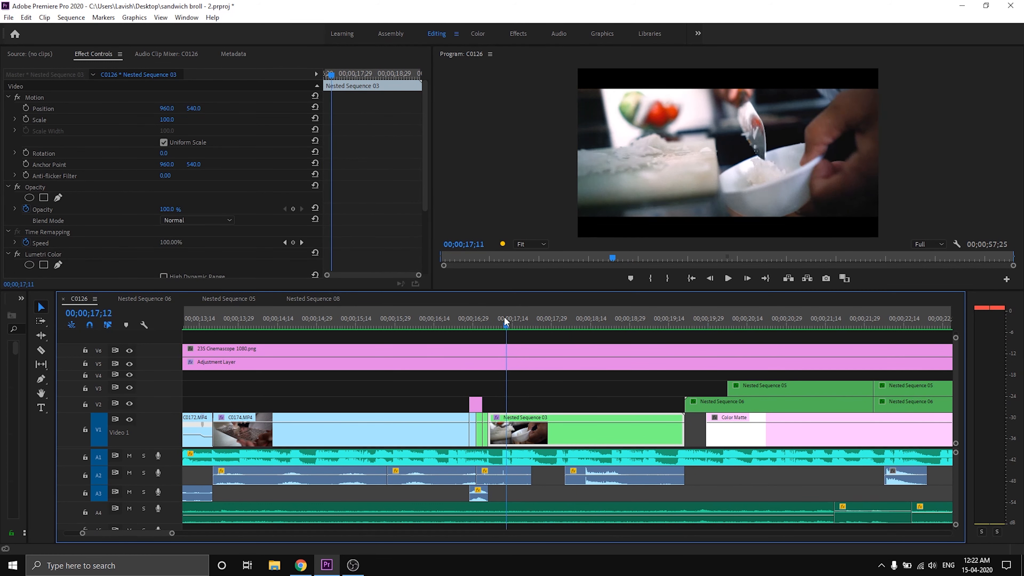
- Inspect the C0177 sound clip on A2 and play the part of Nested Sequence 03 above it
click(608, 472)
click(569, 323)
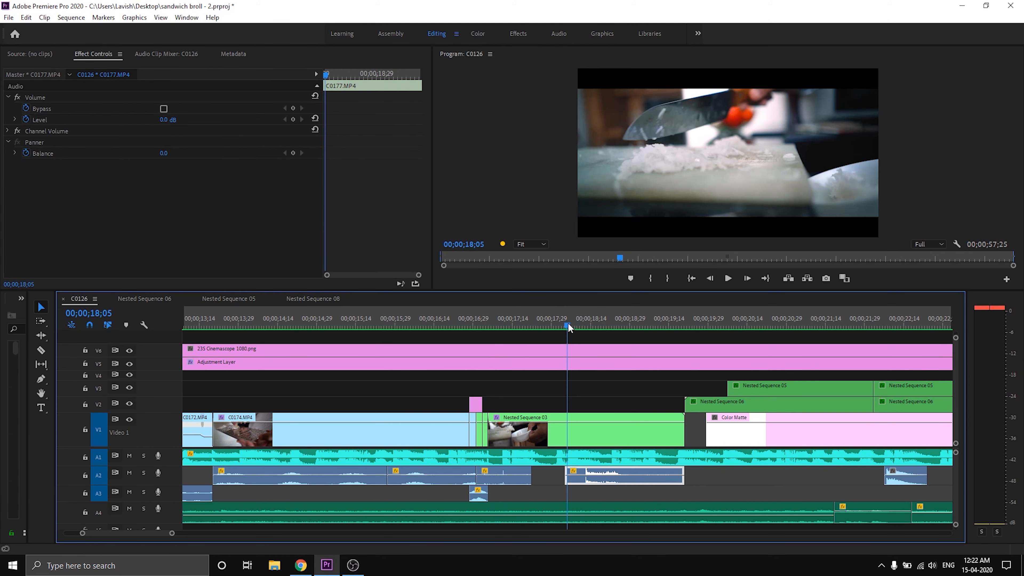
key(space)
click(574, 321)
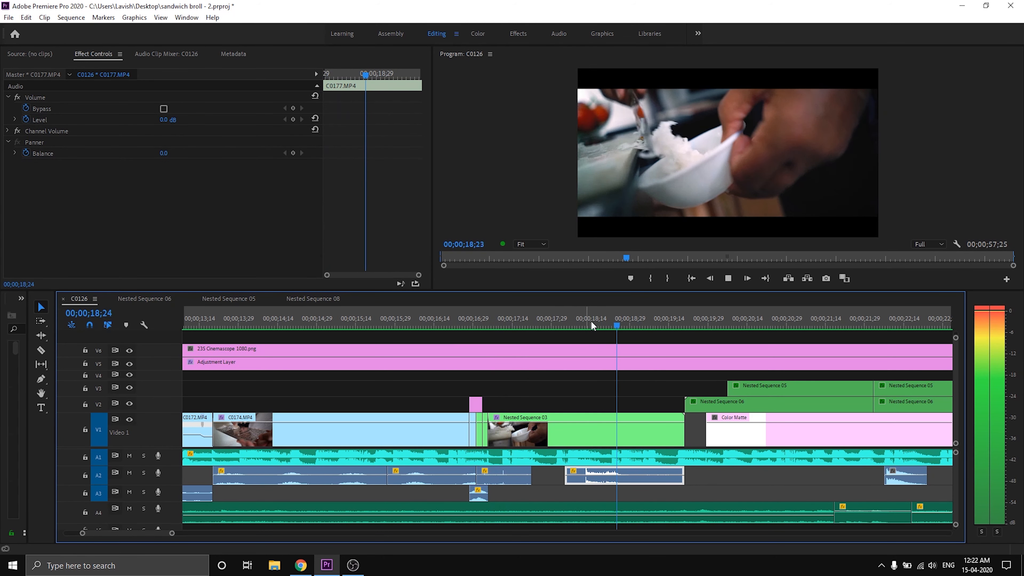
key(space)
scroll(639, 394, right, 2)
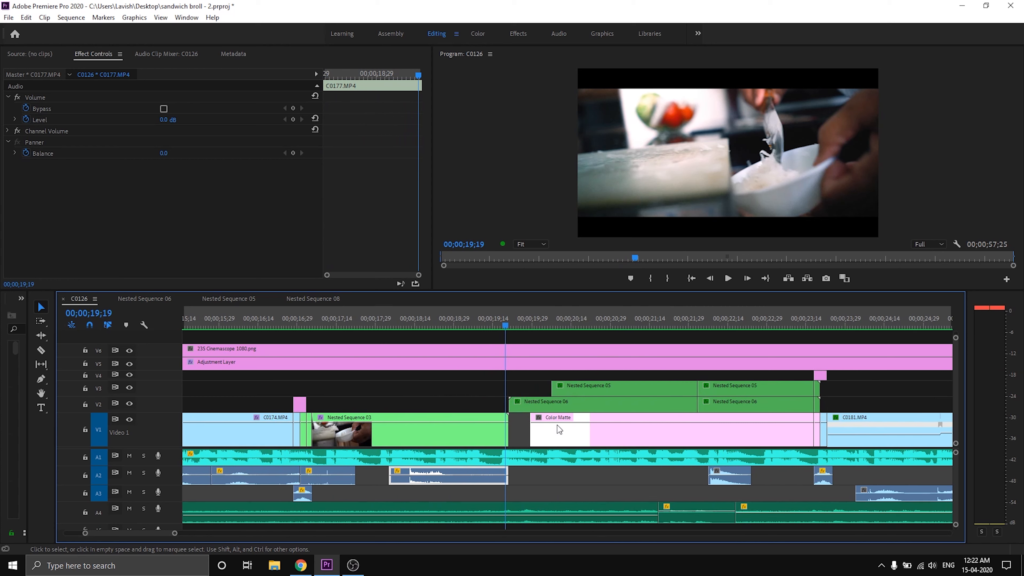
- Check the Color Matte under the split screen, open Nested Sequence 06, and play and scrub its C0178 footage up to the transition
click(557, 425)
click(519, 321)
scroll(564, 408, right, 2)
double_click(500, 408)
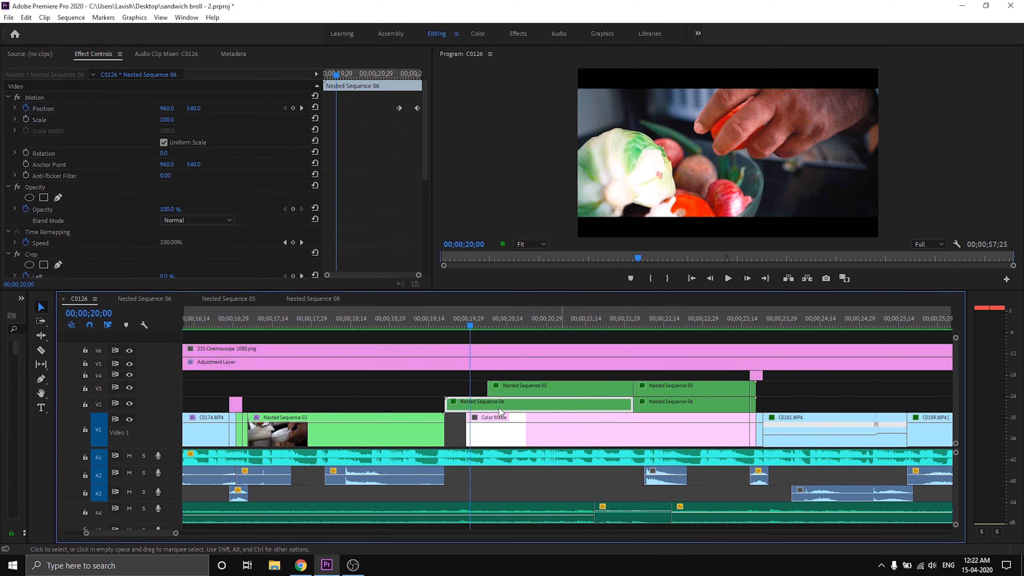
key(space)
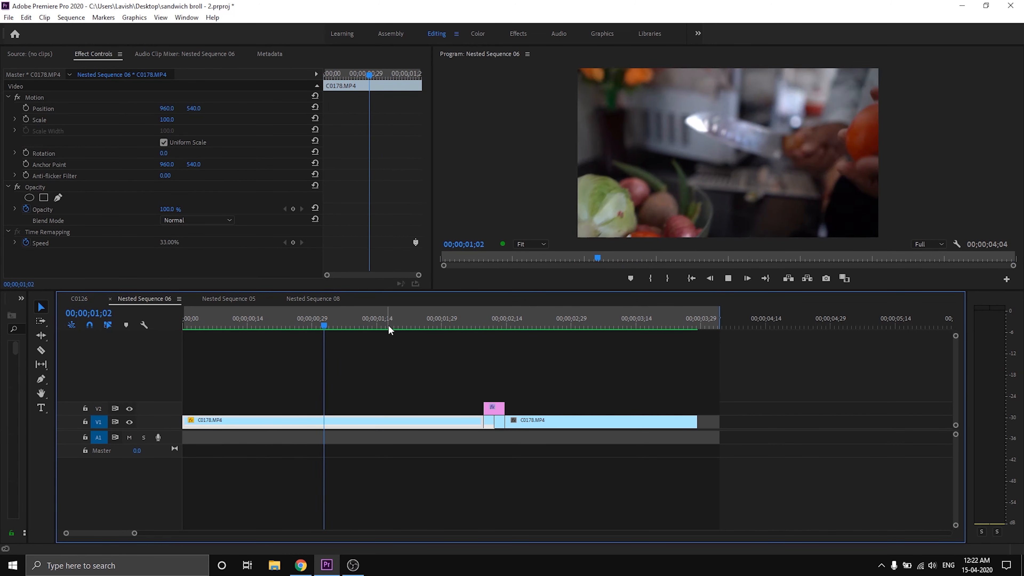
drag(450, 321, 491, 324)
- Scrub clip C0182 in Nested Sequence 05 up to its transition and return to sequence C0126
click(234, 301)
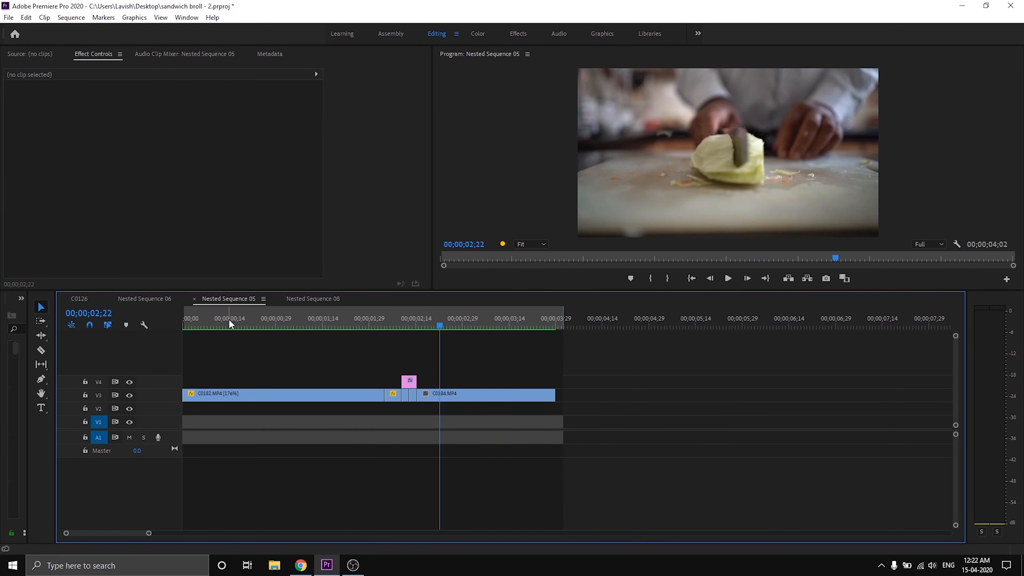
drag(281, 323, 382, 323)
click(80, 299)
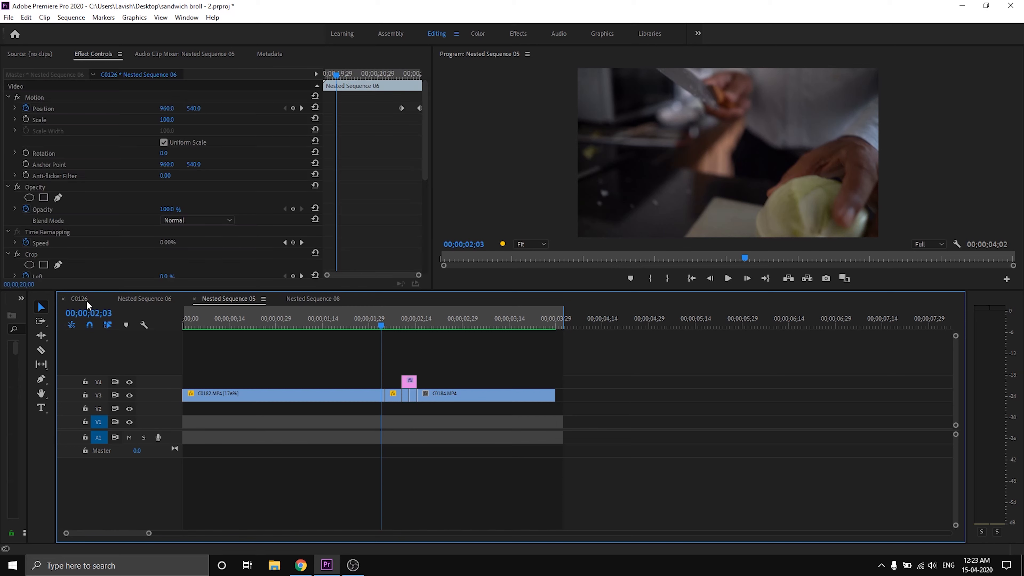
- Scrub through the split screen of Nested Sequences 05 and 06 and play its second half with the sound on A2
click(508, 325)
drag(515, 322, 654, 326)
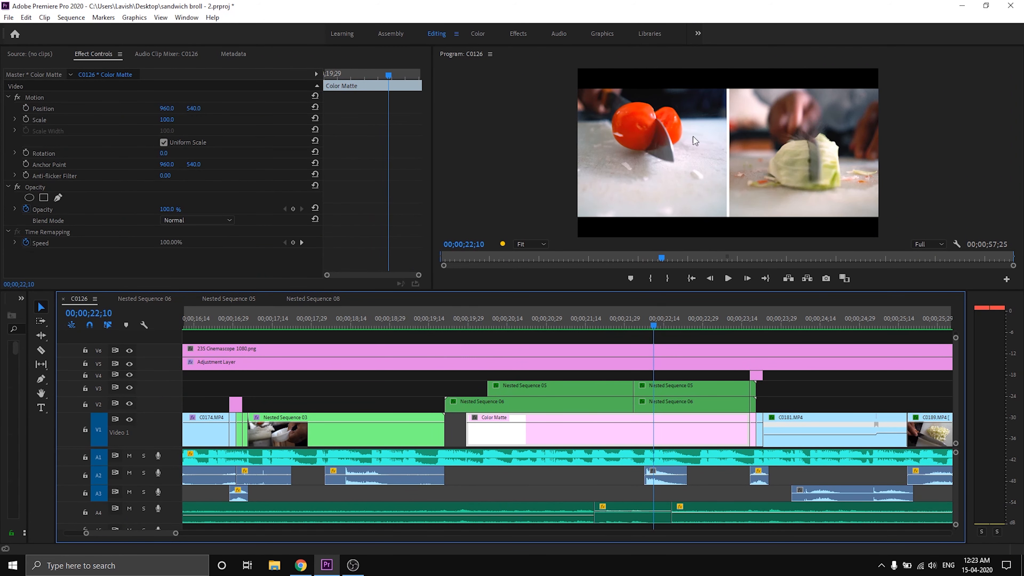
click(615, 318)
key(space)
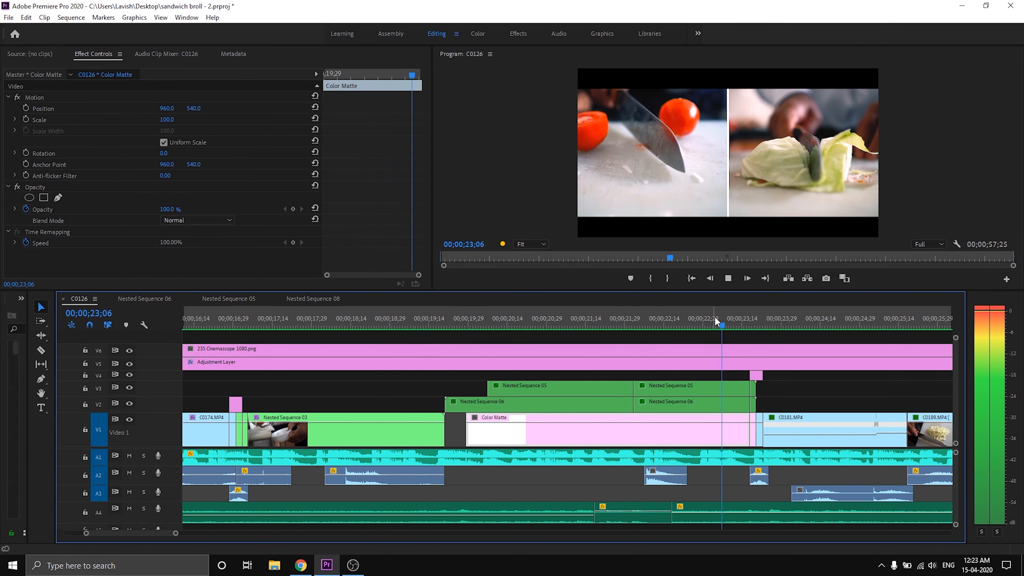
click(728, 326)
- Play the transition from the split screen into clip C0181 and inspect the C0181 sound clip on A3
scroll(701, 347, down, 4)
drag(593, 325, 602, 326)
key(space)
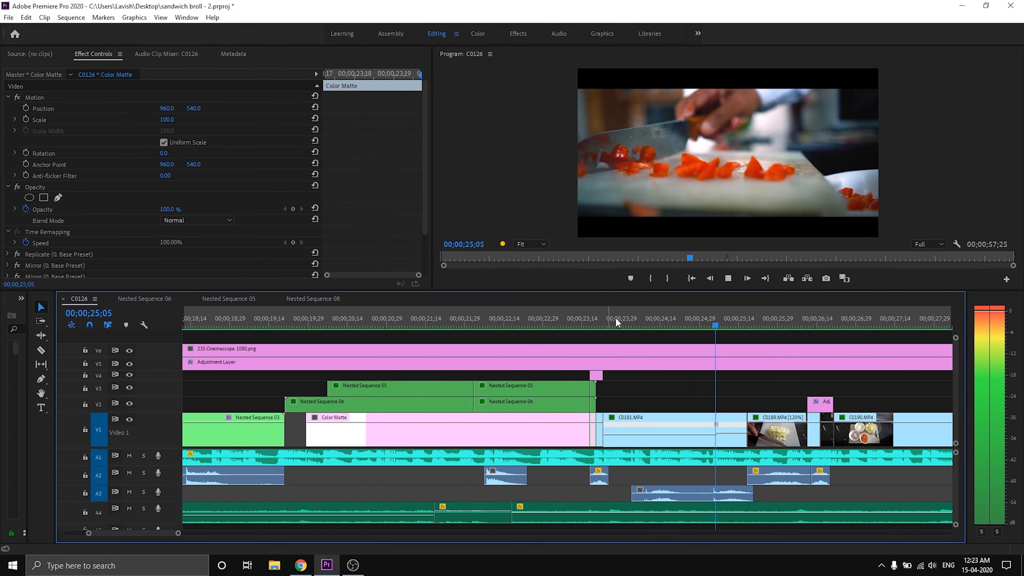
click(655, 318)
click(667, 493)
key(space)
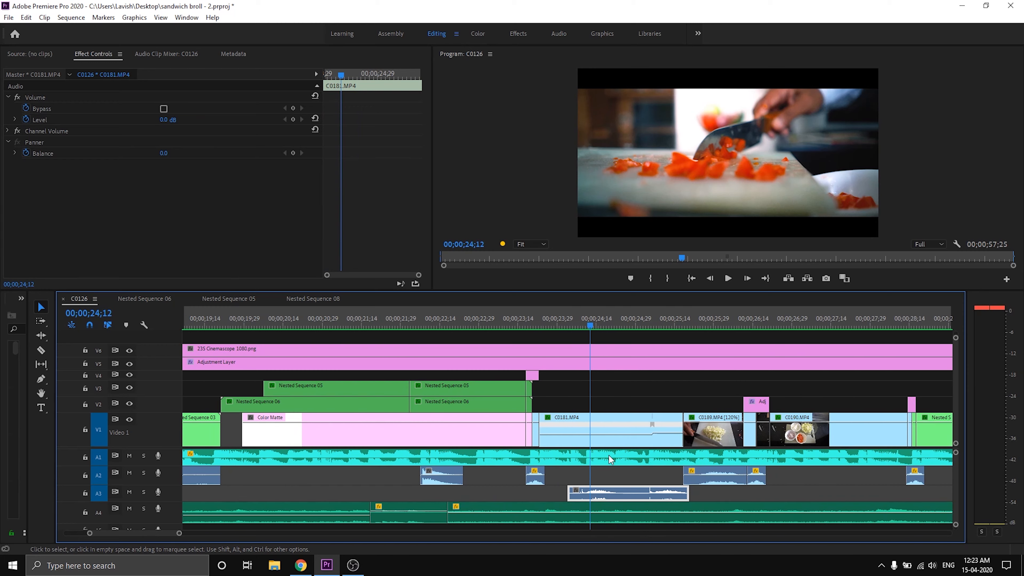
- Review clip C0181 from its opening transition and play its speed change through the cut into C0189
click(494, 319)
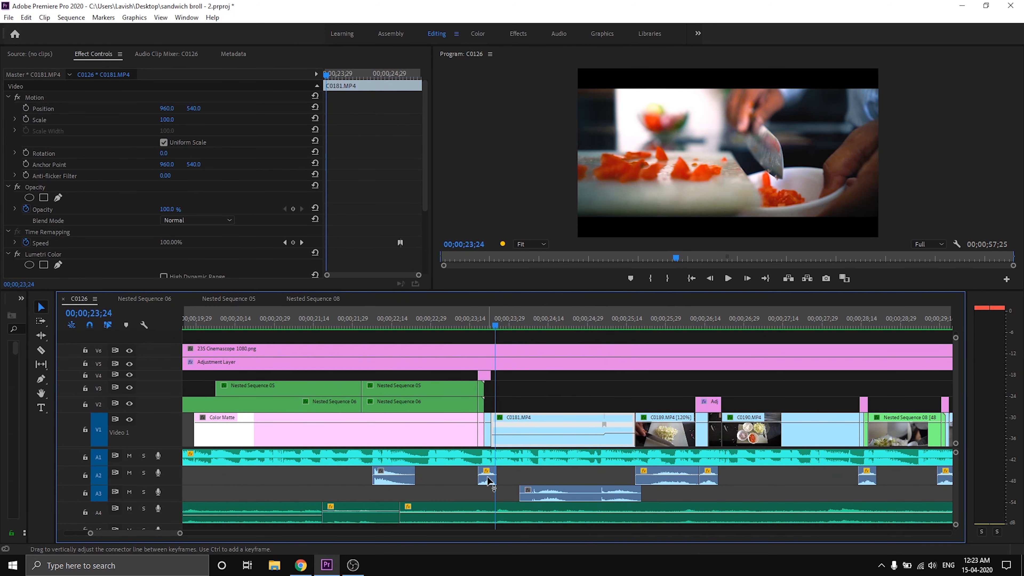
click(578, 318)
key(space)
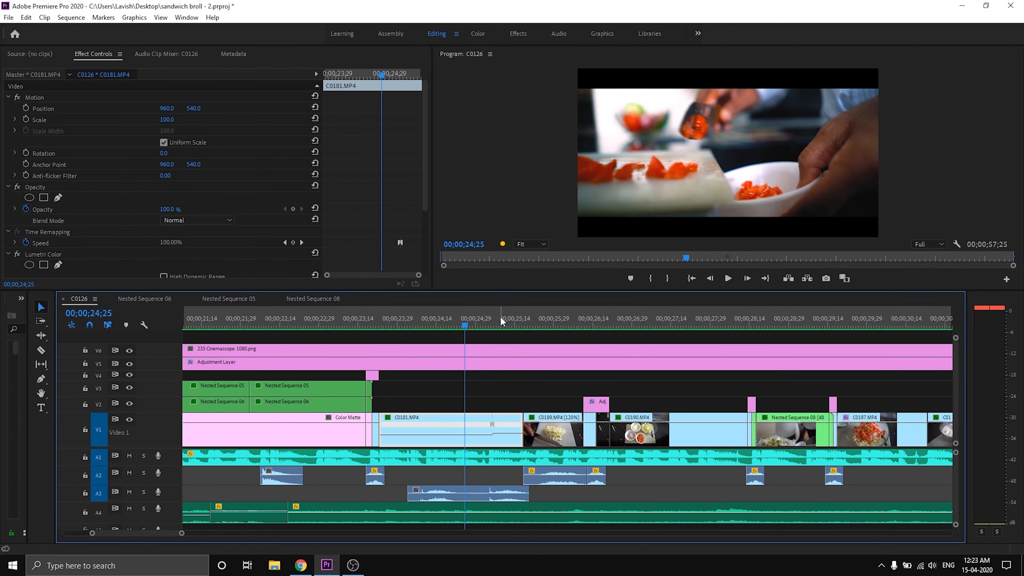
click(511, 318)
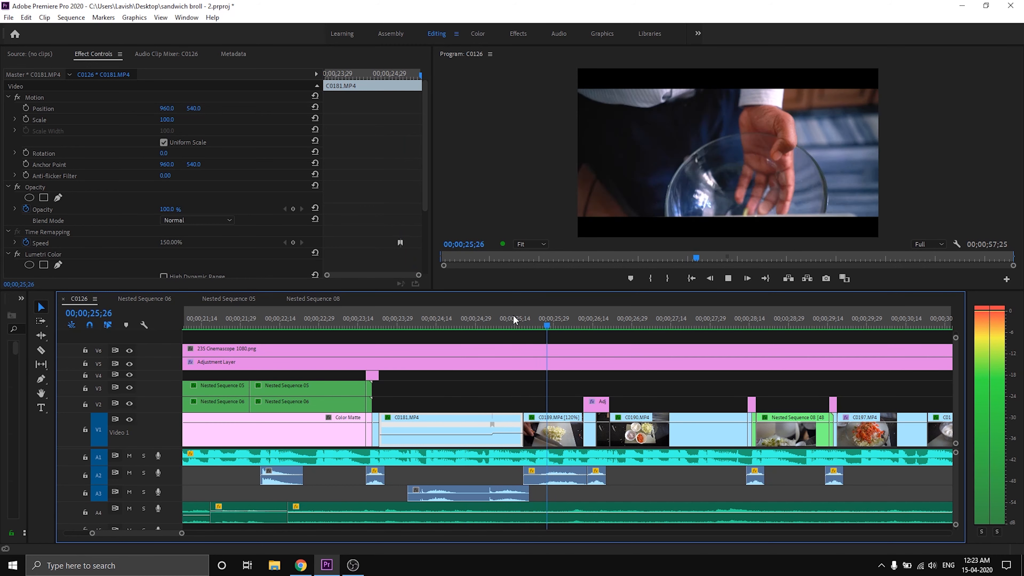
click(513, 318)
key(space)
- Inspect the Flat Switch adjustment layer between C0189 and C0190 and replay that transition with its sound effect
drag(552, 316, 595, 321)
click(598, 404)
click(586, 320)
key(space)
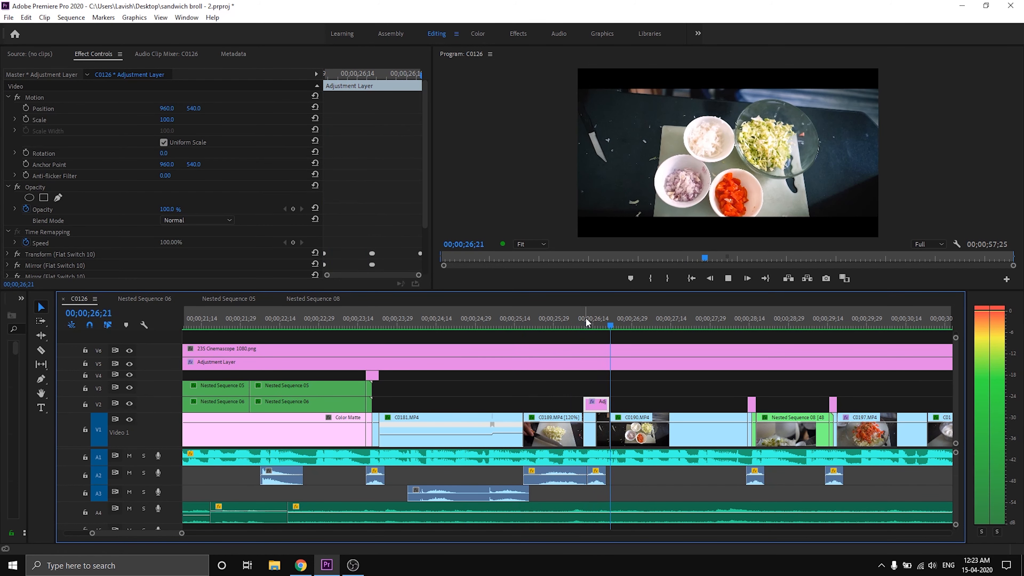
mouse_move(586, 317)
mouse_down()
mouse_move(600, 317)
mouse_move(589, 317)
mouse_up()
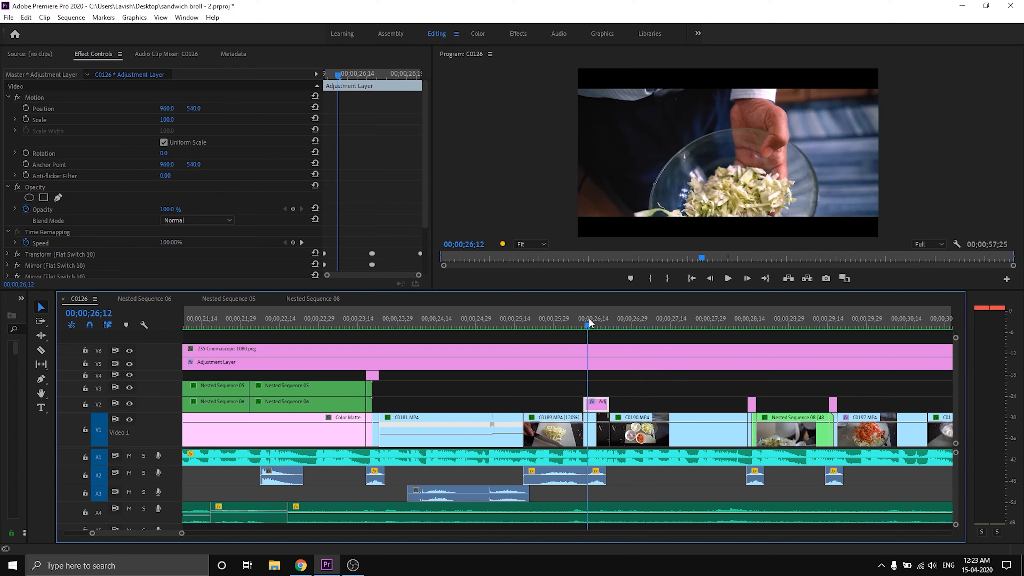
key(space)
click(593, 318)
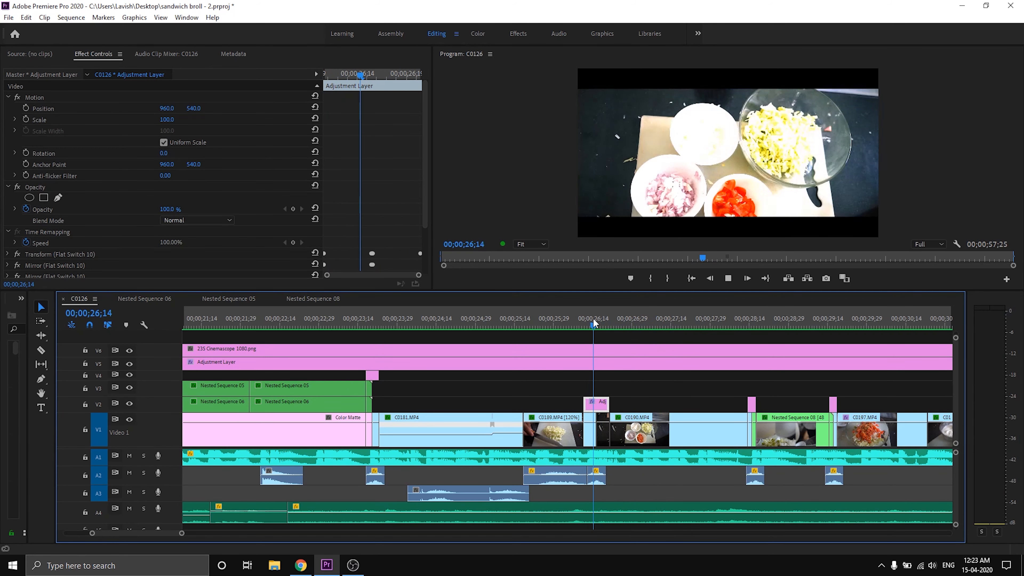
click(604, 319)
- Inspect the scale keyframes on clip C0190 and scrub through its zoom
click(625, 444)
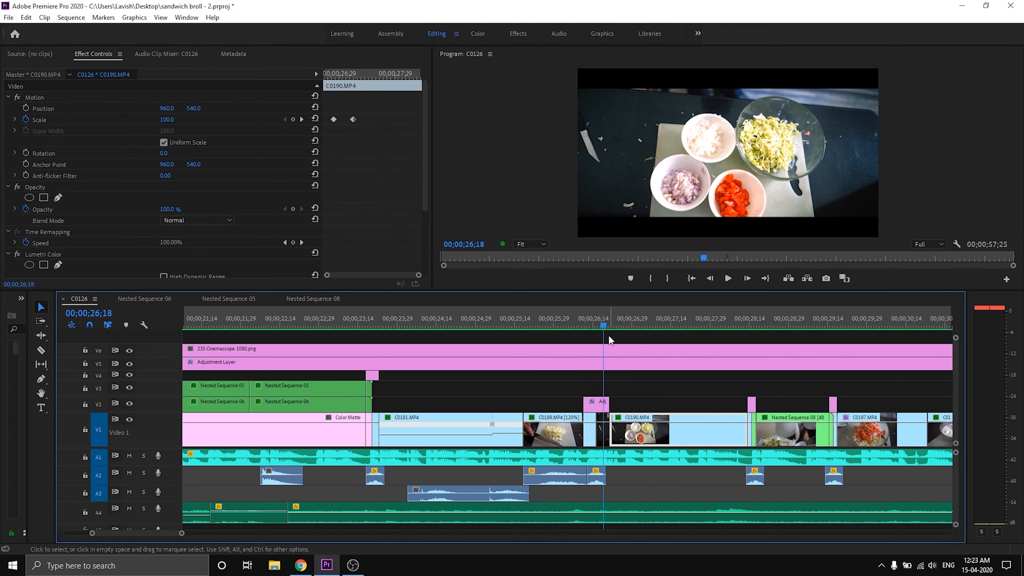
key(space)
click(603, 322)
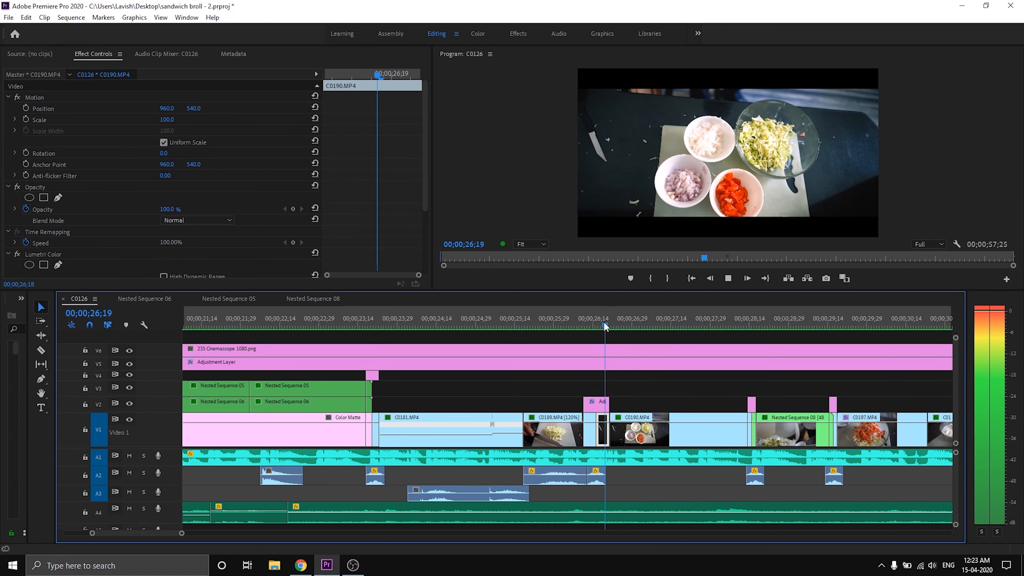
drag(604, 322, 676, 318)
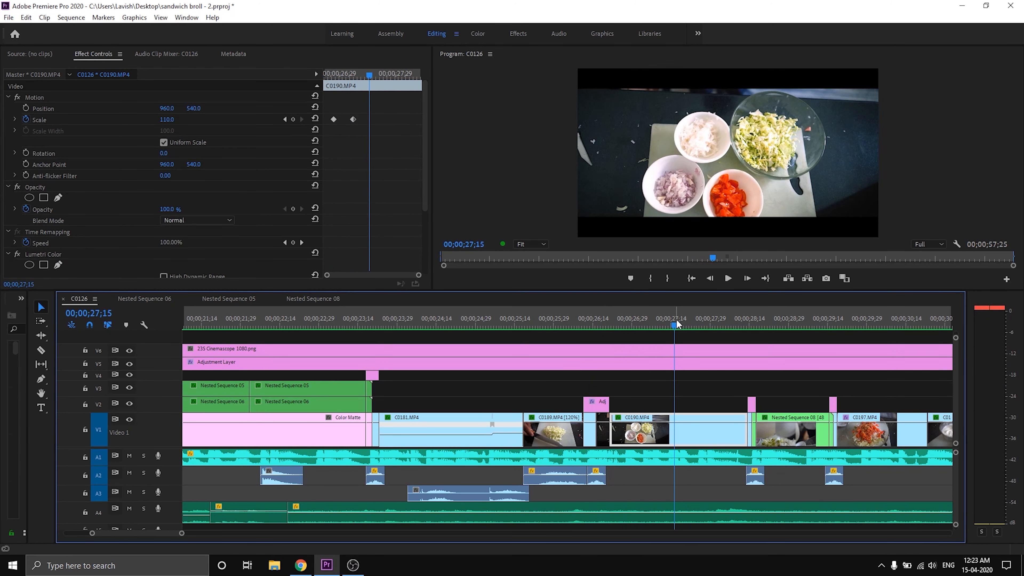
- Scrub back to the end of C0190 and play the transition into Nested Sequence 08
scroll(676, 317, down, 4)
drag(588, 317, 568, 317)
key(space)
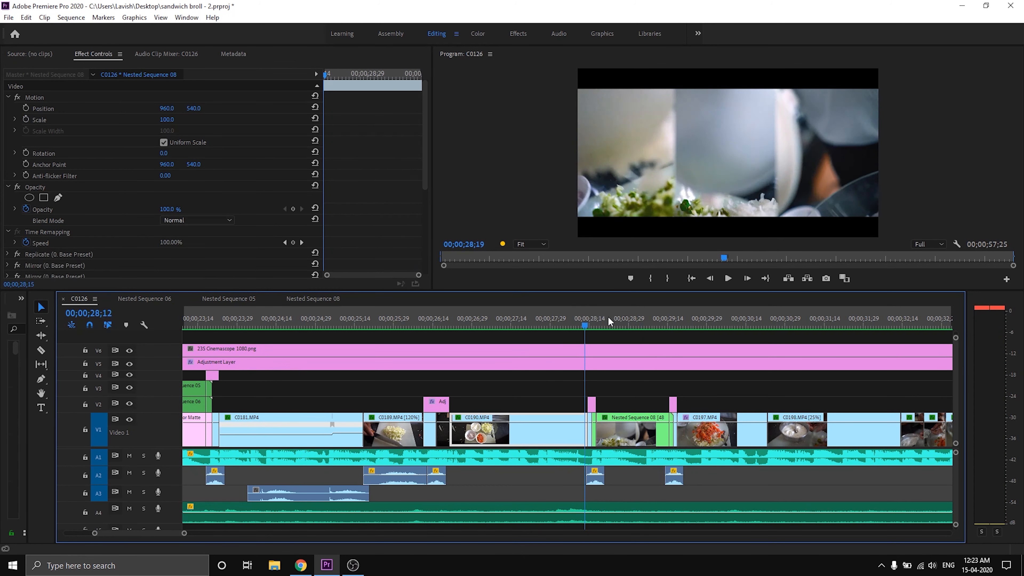
- Open Nested Sequence 08, examine the Crop settings of its C0196 clips on V1 and V2, and return to sequence C0126
double_click(627, 432)
mouse_move(284, 320)
mouse_down()
mouse_move(251, 321)
mouse_move(270, 319)
mouse_up()
scroll(106, 206, down, 2)
scroll(106, 210, down, 2)
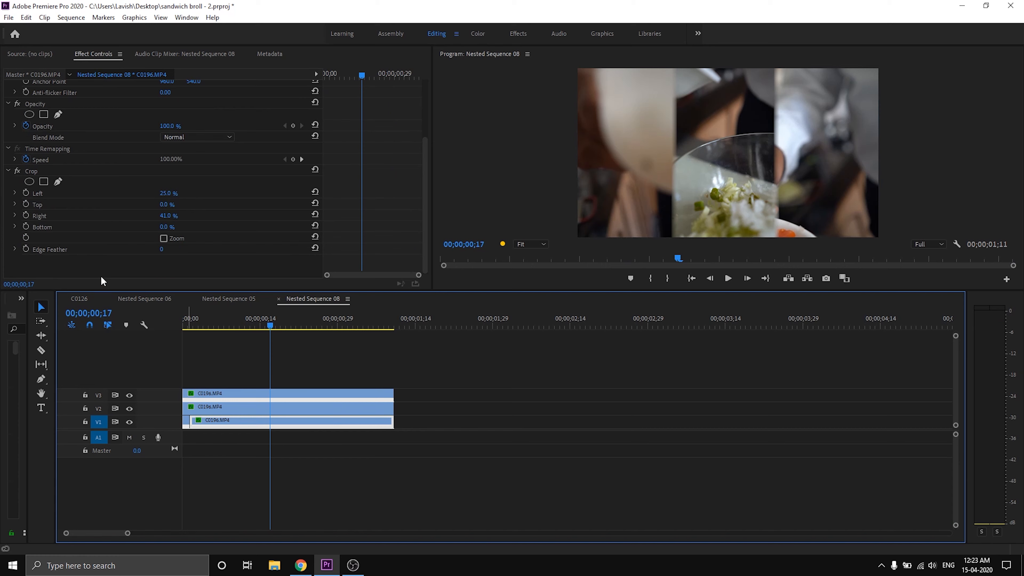
click(265, 403)
scroll(158, 208, down, 4)
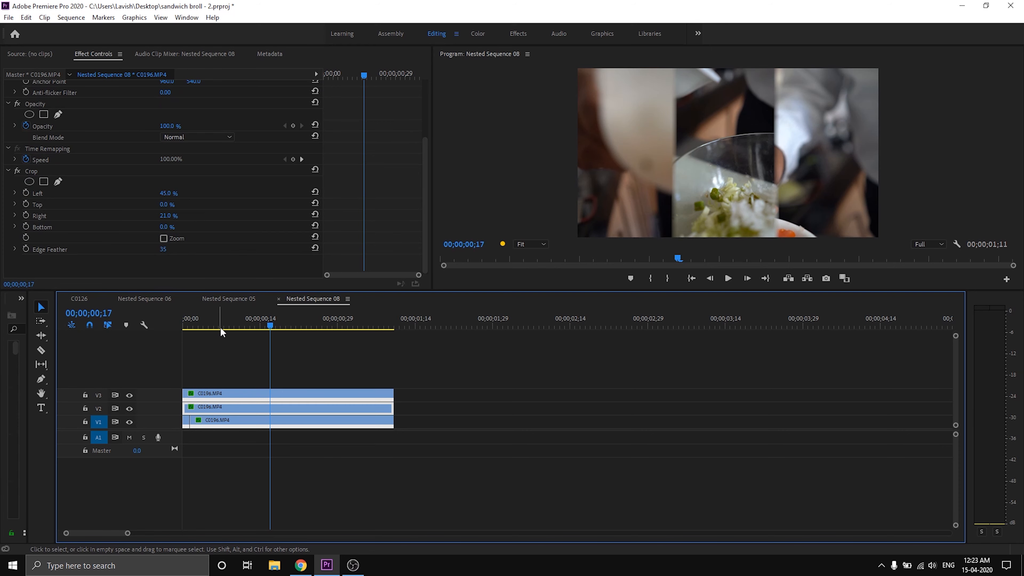
click(77, 298)
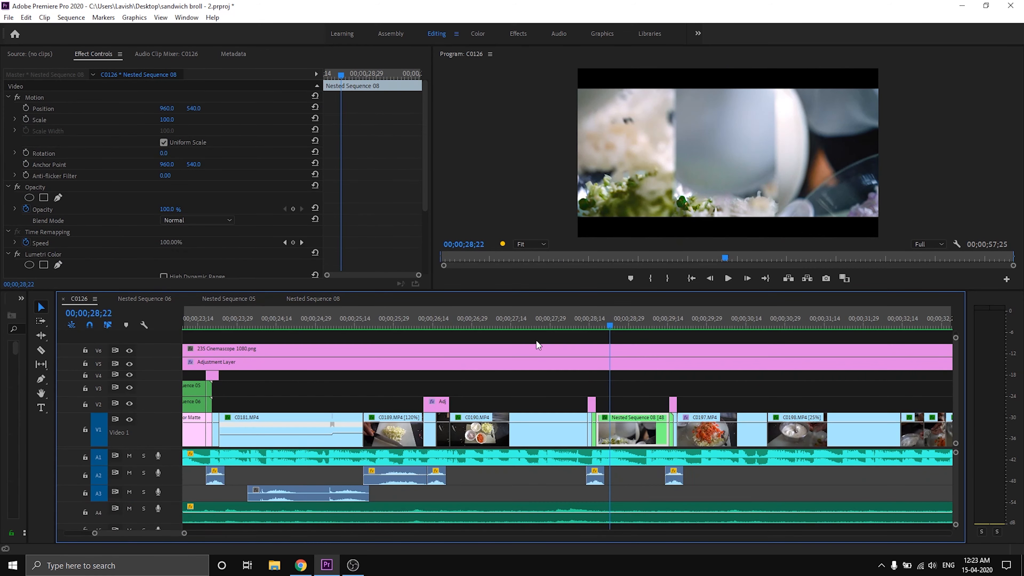
- Play Nested Sequence 08 and its transition into C0197, and scrub on through C0197 into clip C0198
click(599, 323)
key(space)
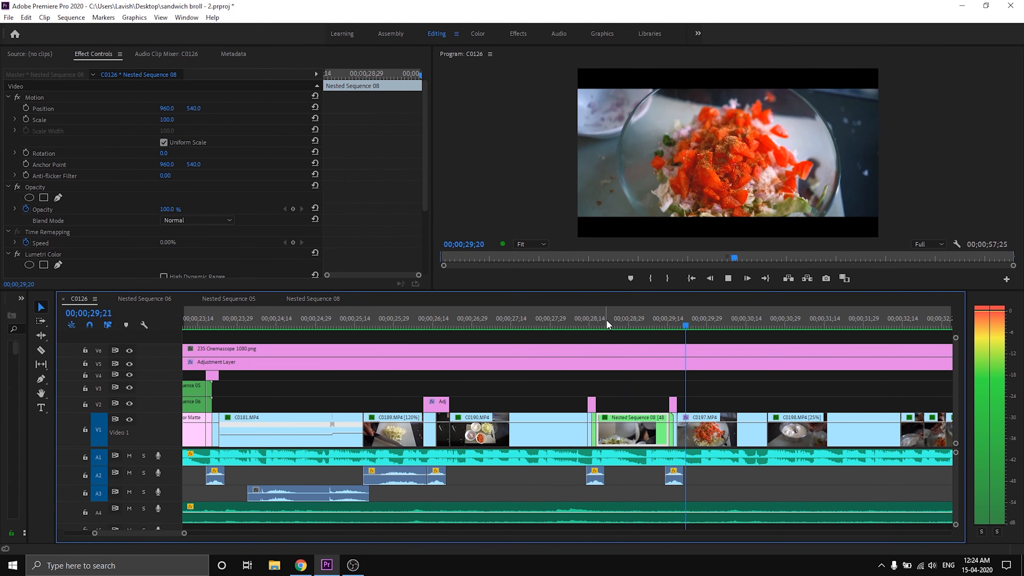
click(613, 320)
scroll(590, 329, down, 3)
key(space)
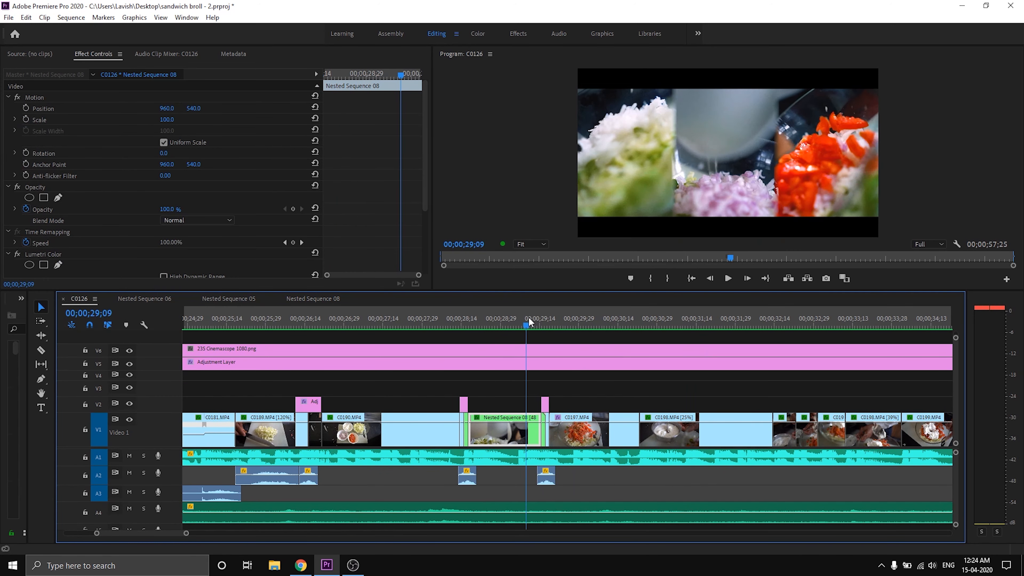
drag(552, 319, 695, 330)
scroll(695, 330, down, 10)
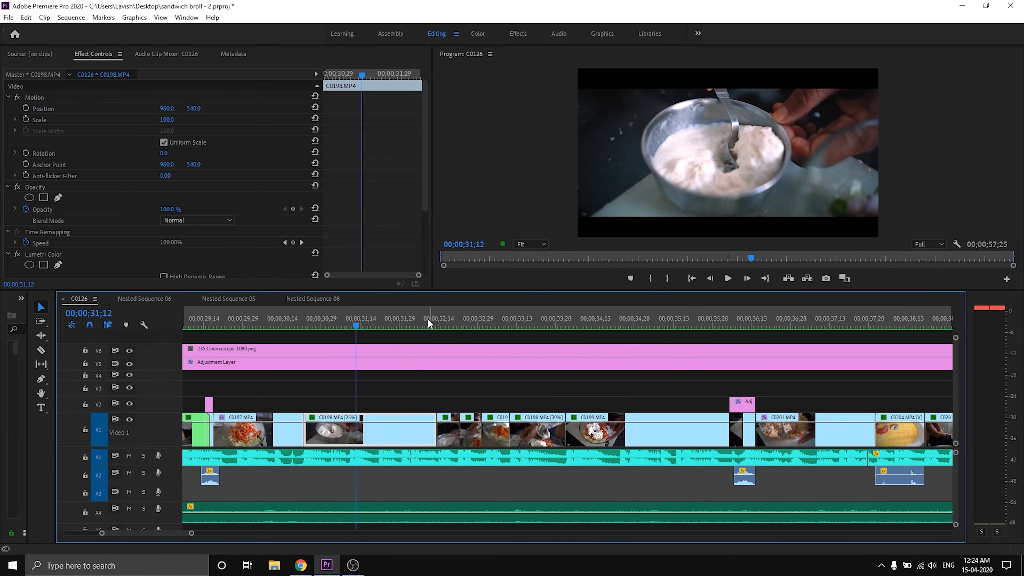
- Scrub and replay the cut from the 25% C0198 clip into the short C0198 clips that follow it
click(423, 319)
mouse_move(408, 323)
mouse_down()
mouse_move(396, 322)
mouse_move(443, 325)
mouse_move(426, 319)
mouse_up()
key(space)
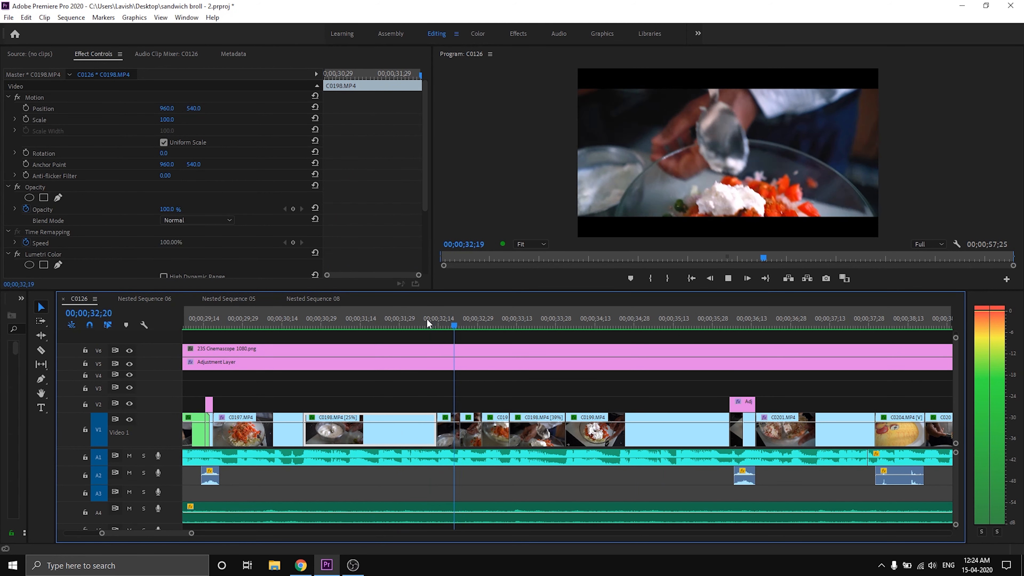
click(416, 313)
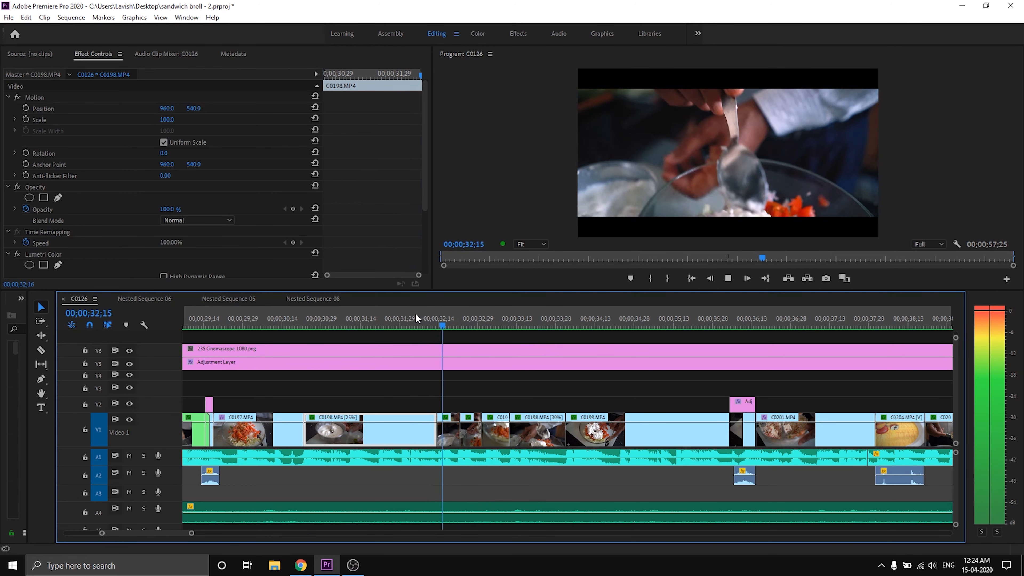
drag(429, 313, 511, 318)
click(438, 321)
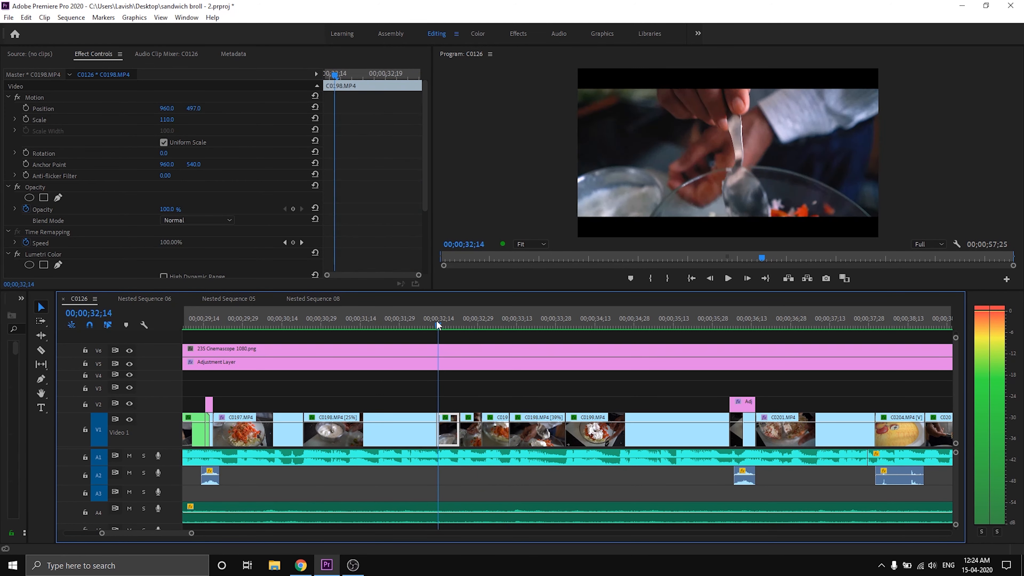
key(space)
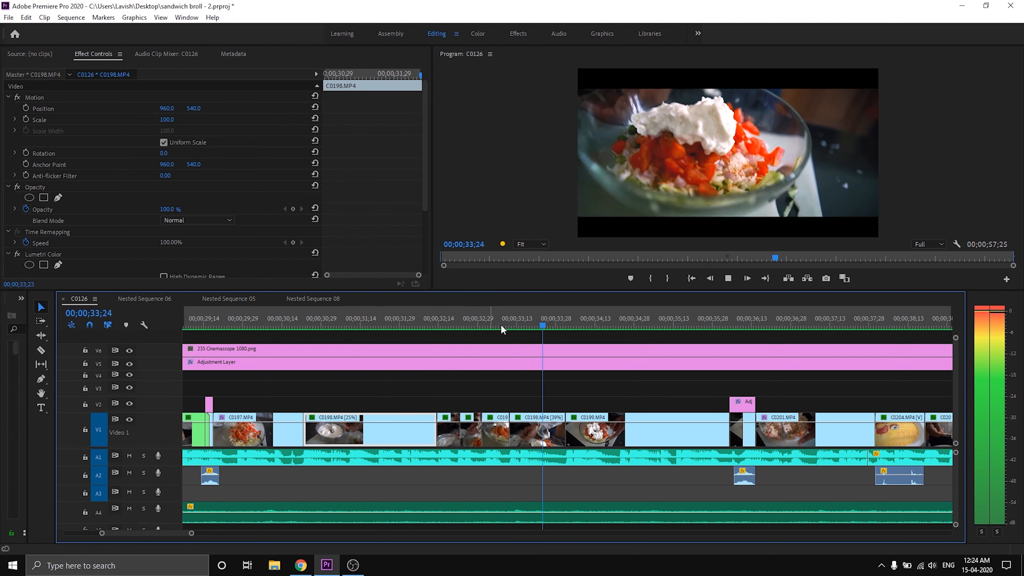
- Play the 39% C0198 clip and its cut into C0199
key(space)
key(space)
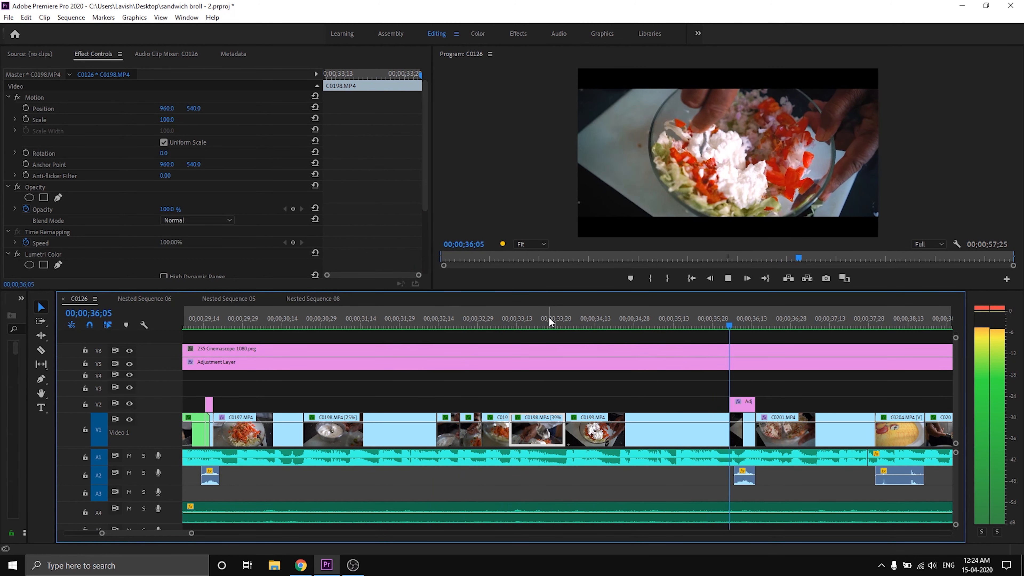
click(549, 318)
scroll(562, 370, down, 3)
key(space)
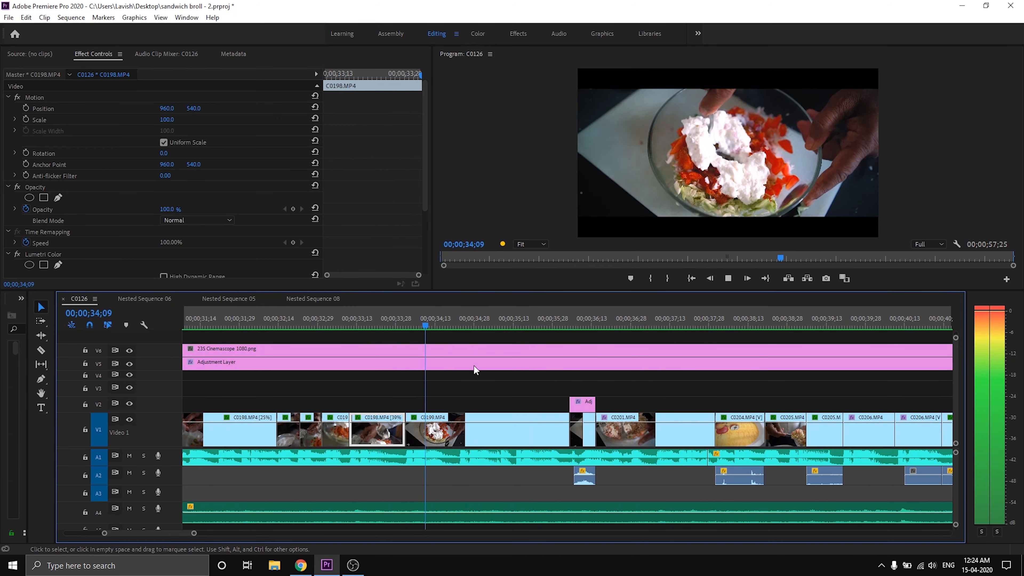
- Play the transition from the end of C0199 into C0201, and replay C0201
click(564, 323)
key(space)
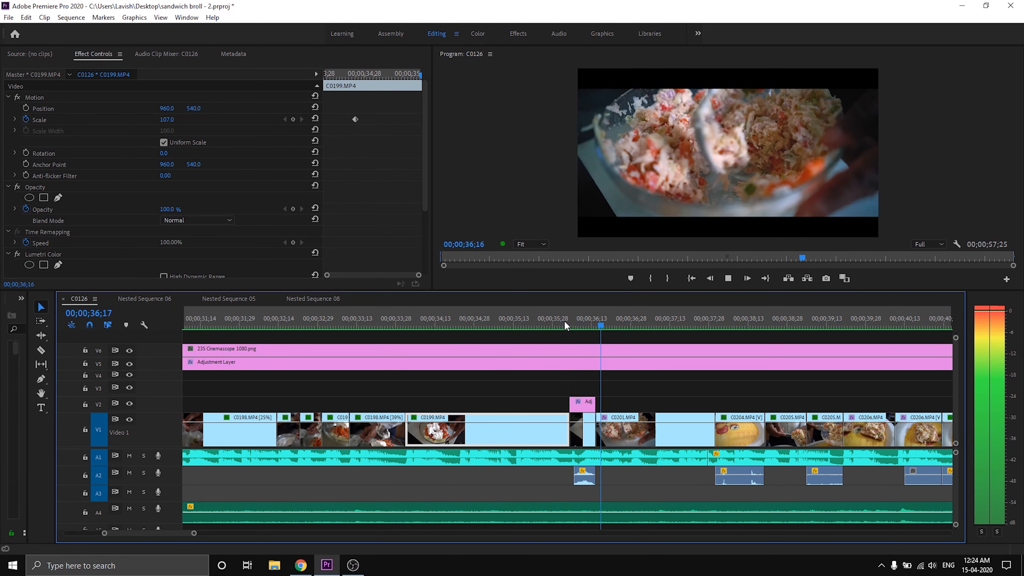
scroll(583, 357, down, 3)
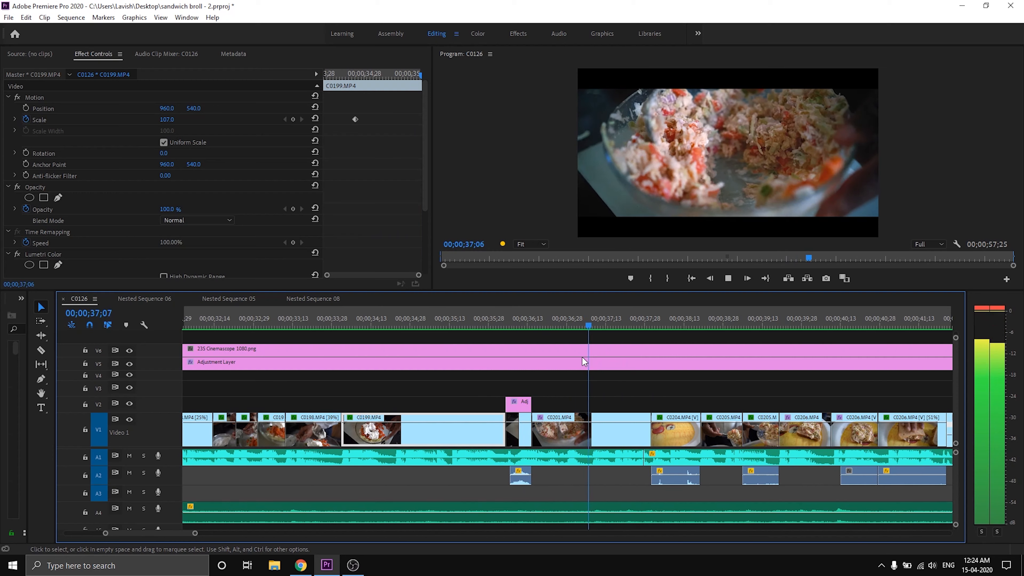
click(533, 322)
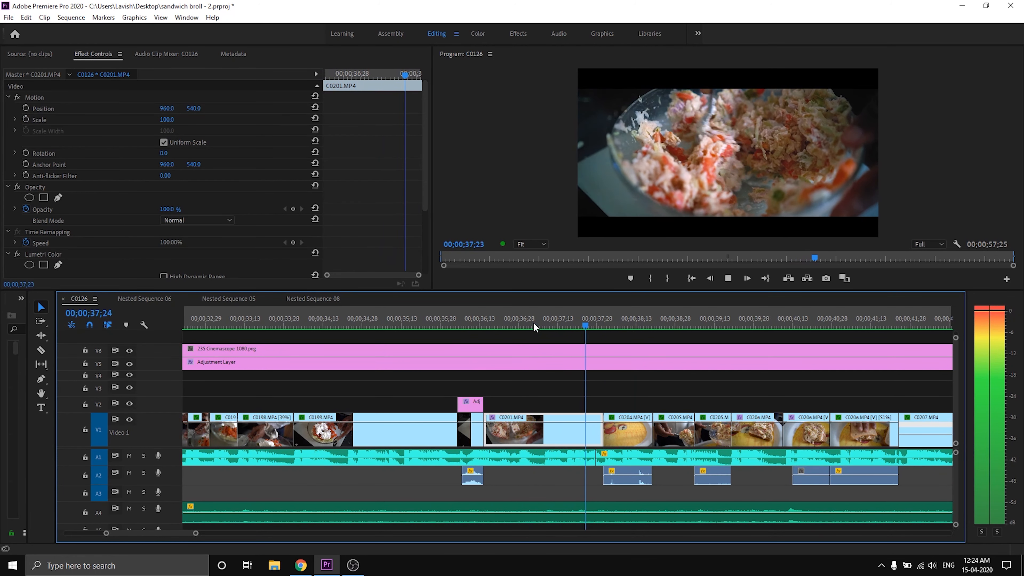
key(space)
scroll(528, 336, down, 4)
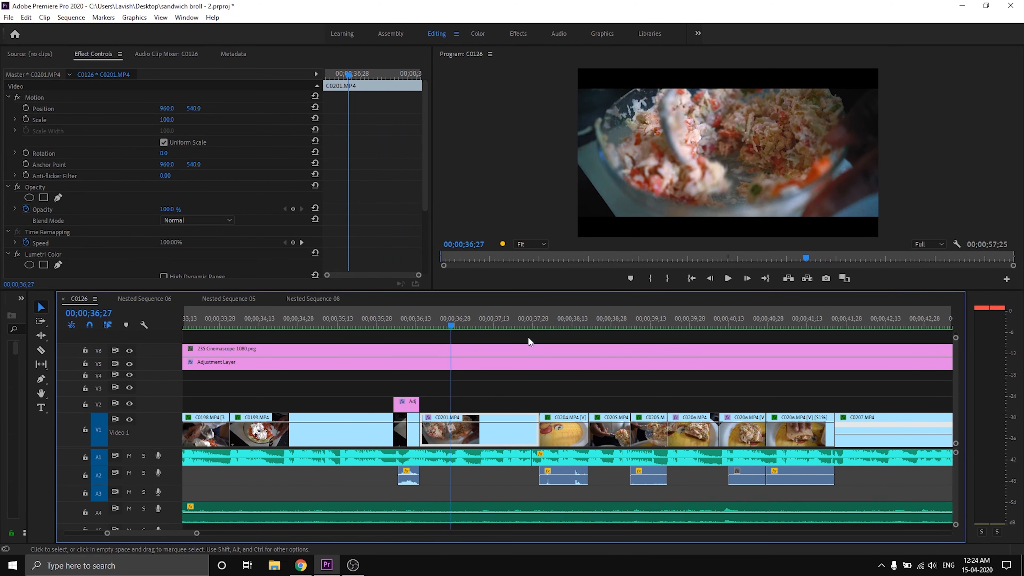
- Scrub to the end of C0201, check the first frames of C0204, and play the cut between them
mouse_move(449, 318)
mouse_down()
mouse_move(465, 319)
mouse_move(432, 322)
mouse_up()
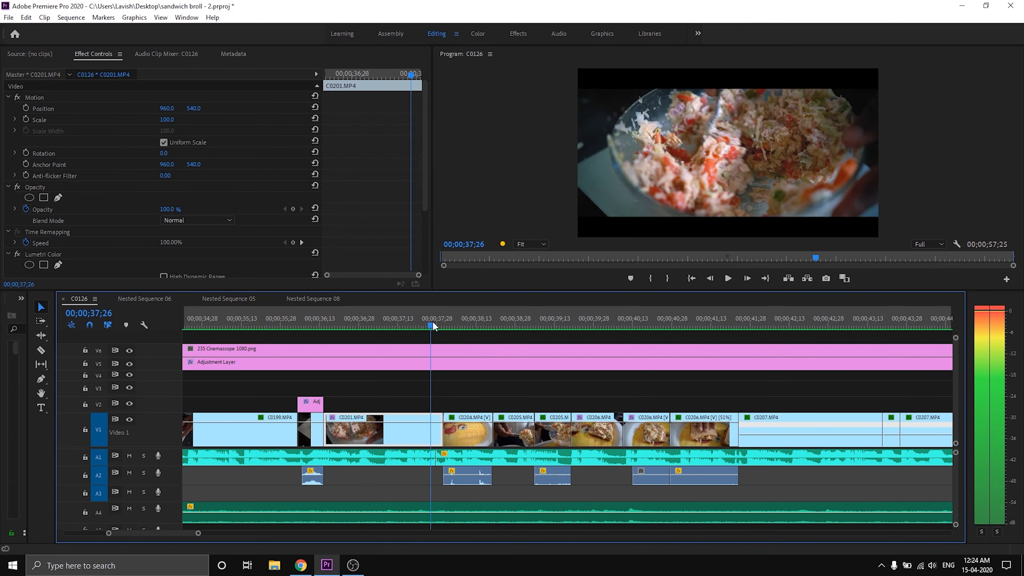
key(space)
click(434, 316)
click(436, 316)
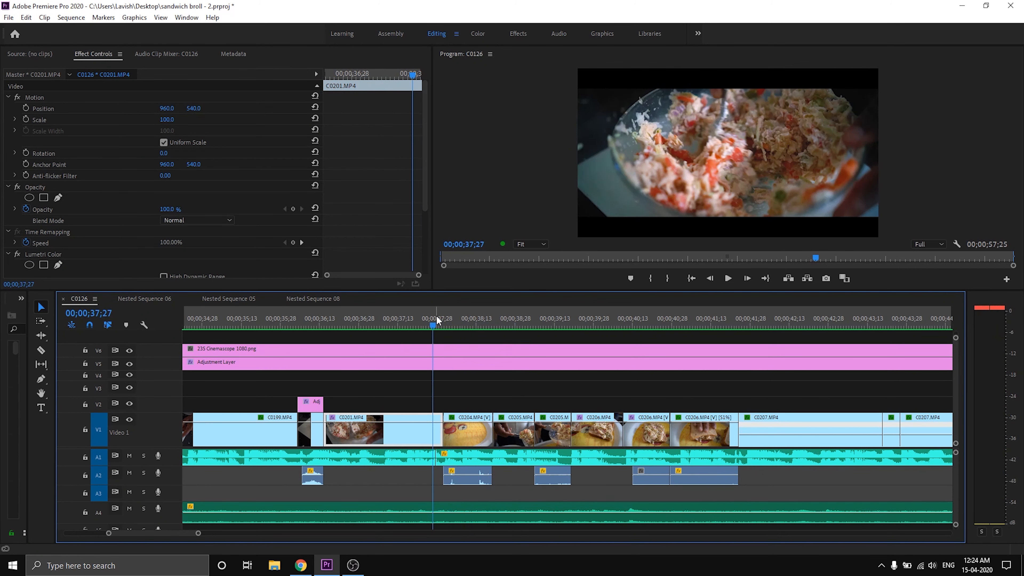
click(445, 319)
click(465, 321)
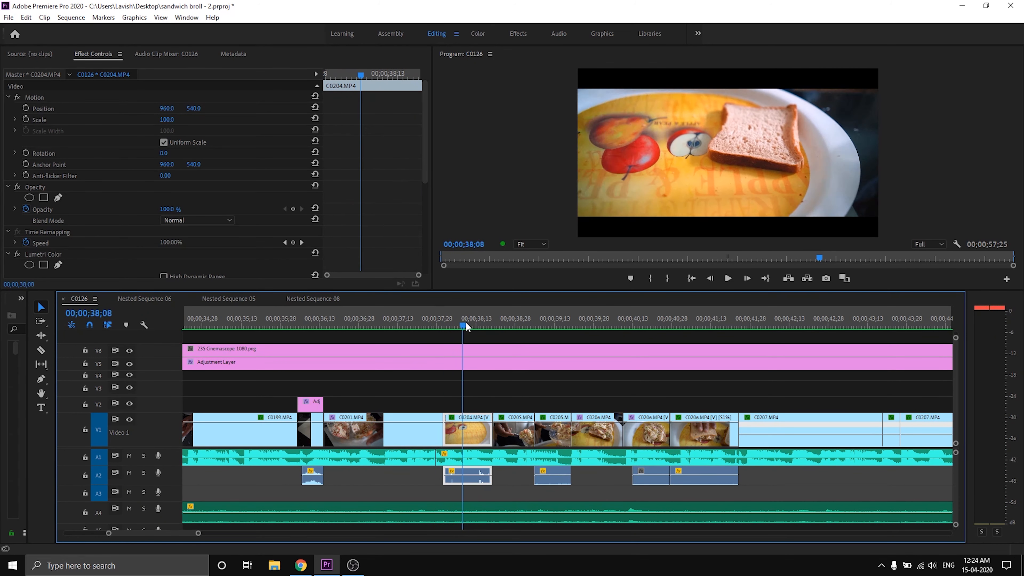
click(435, 319)
key(space)
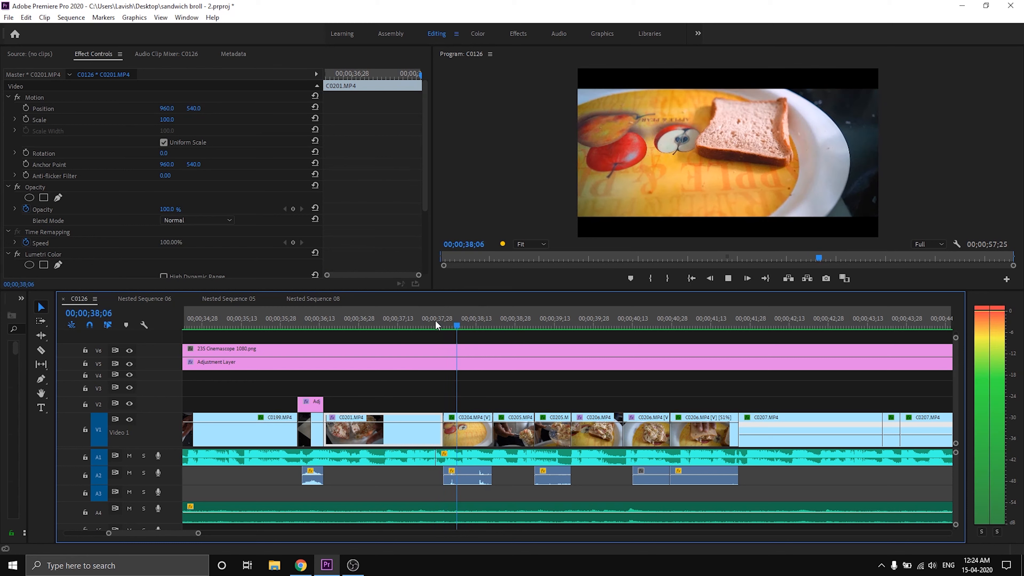
- Play the two C0205 clips into the first C0206 clip, and move on to the second C0206 clip
drag(491, 327, 518, 335)
key(space)
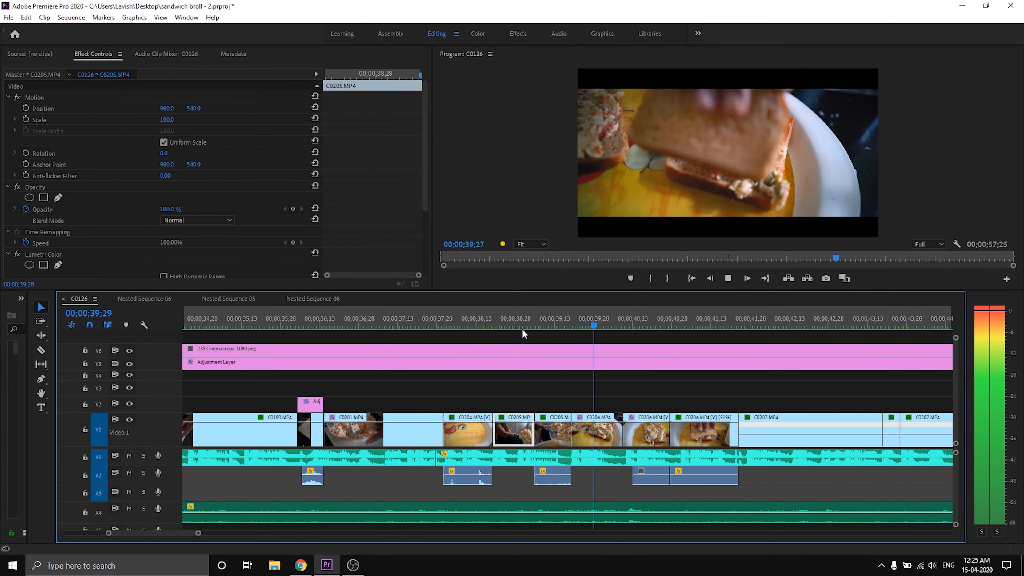
click(562, 326)
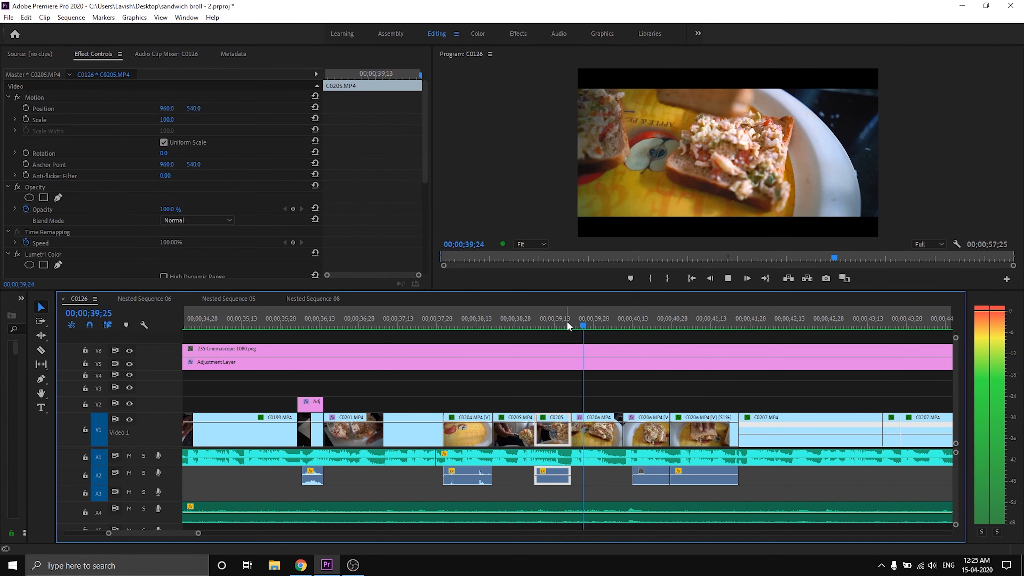
click(629, 319)
scroll(629, 389, down, 2)
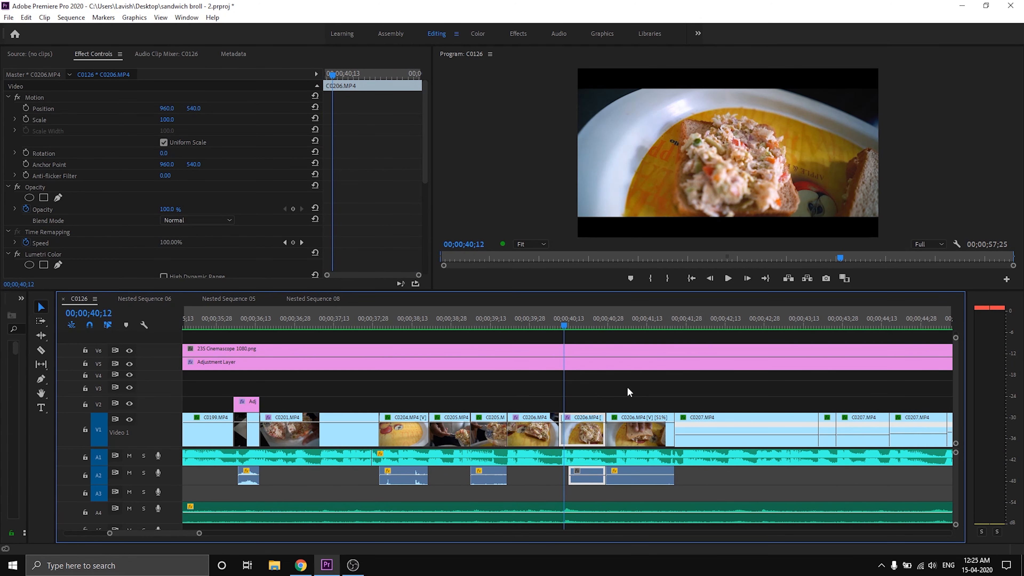
- Scrub through the second C0206 clip, and play the transition into it from the first C0206 clip
click(544, 319)
drag(553, 318, 599, 319)
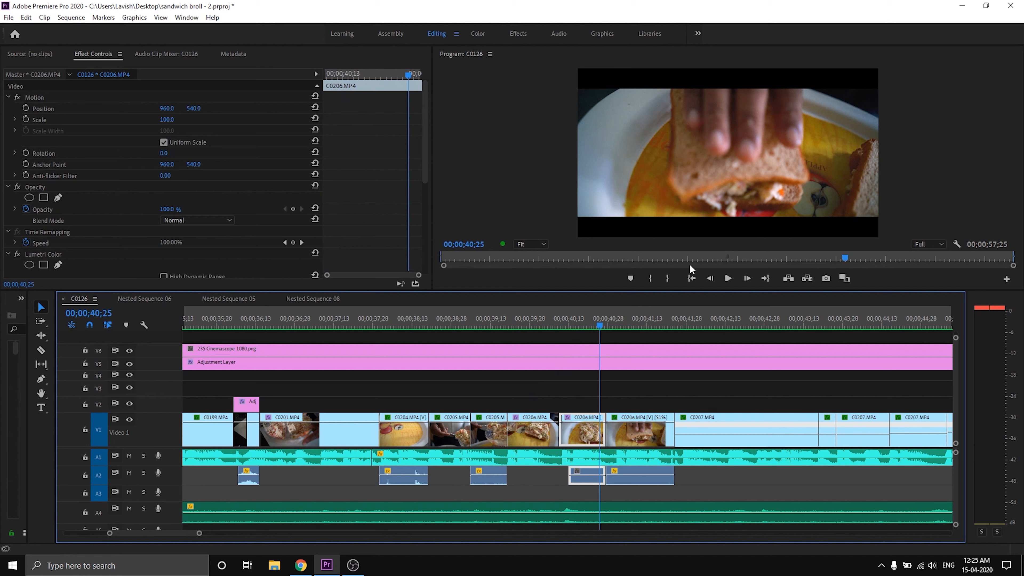
click(568, 316)
key(space)
drag(569, 319, 513, 323)
click(512, 318)
key(space)
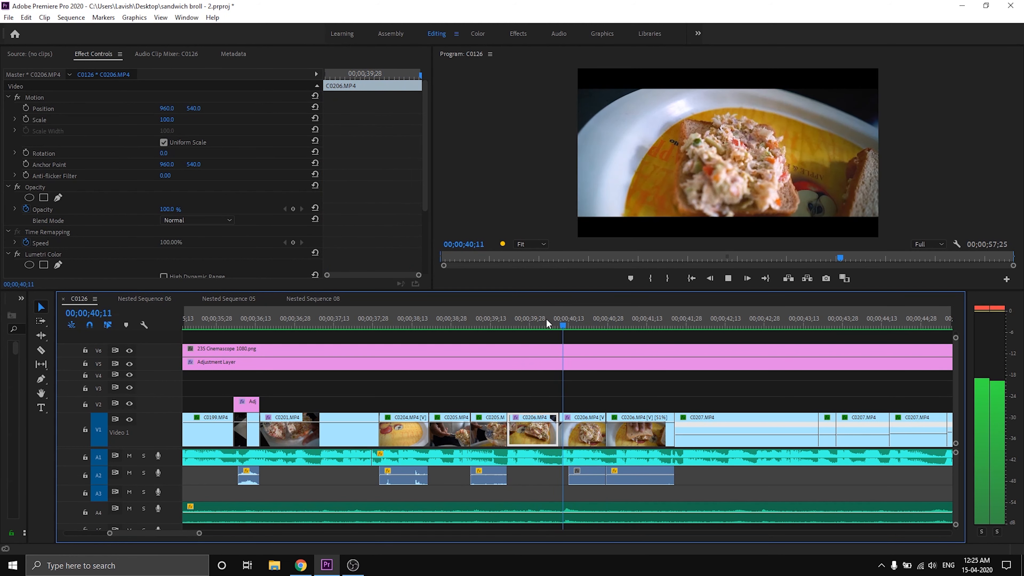
- Play the end of the 51% C0206 clip and its cut into C0207
click(594, 317)
scroll(589, 332, down, 4)
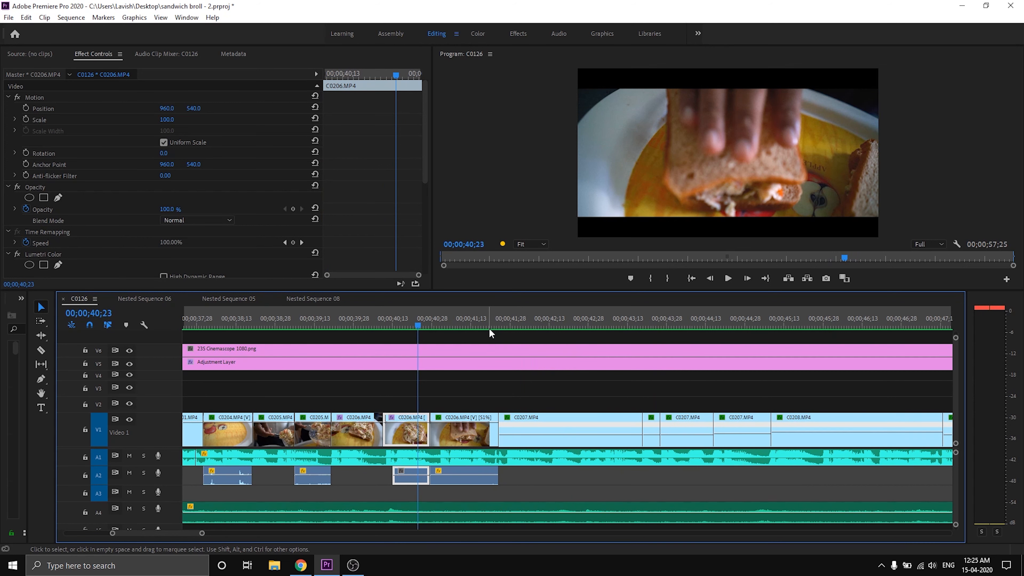
click(480, 320)
click(477, 322)
key(space)
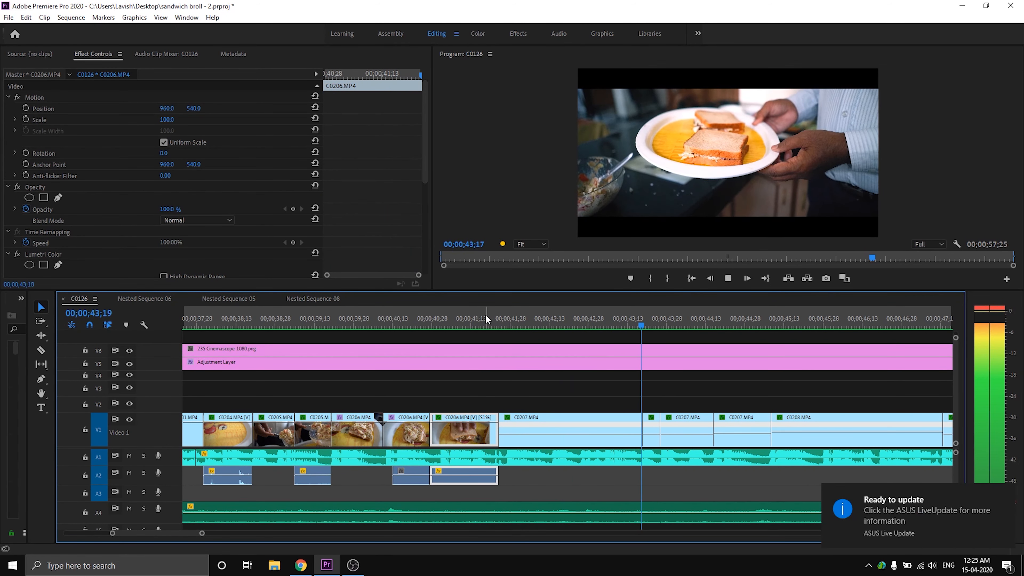
- Return to the end of the 51% C0206 clip, then scrub into the first C0207 clip and play onward
click(487, 317)
scroll(512, 330, down, 3)
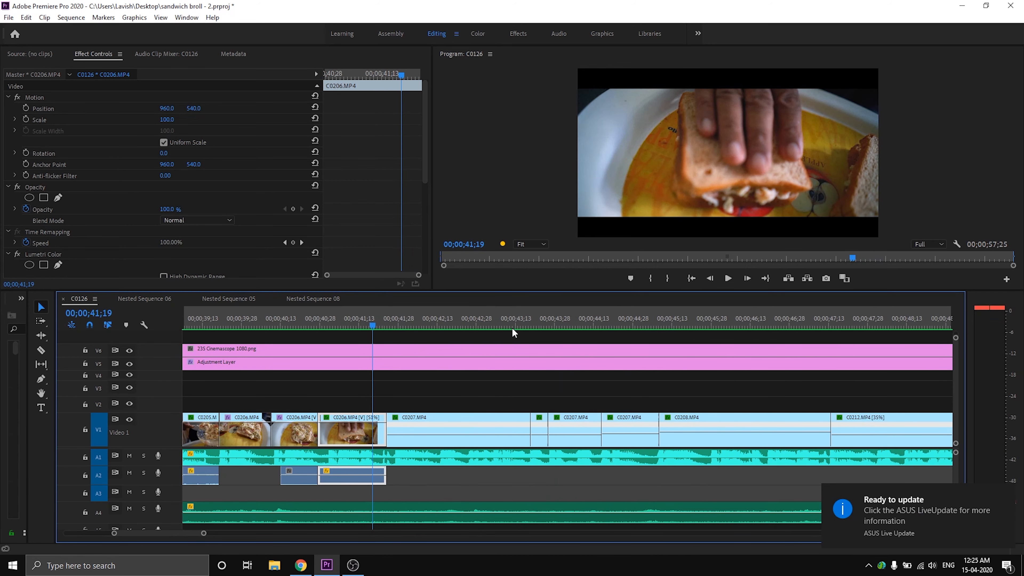
mouse_move(523, 317)
mouse_down()
mouse_move(552, 318)
mouse_move(524, 325)
mouse_up()
key(space)
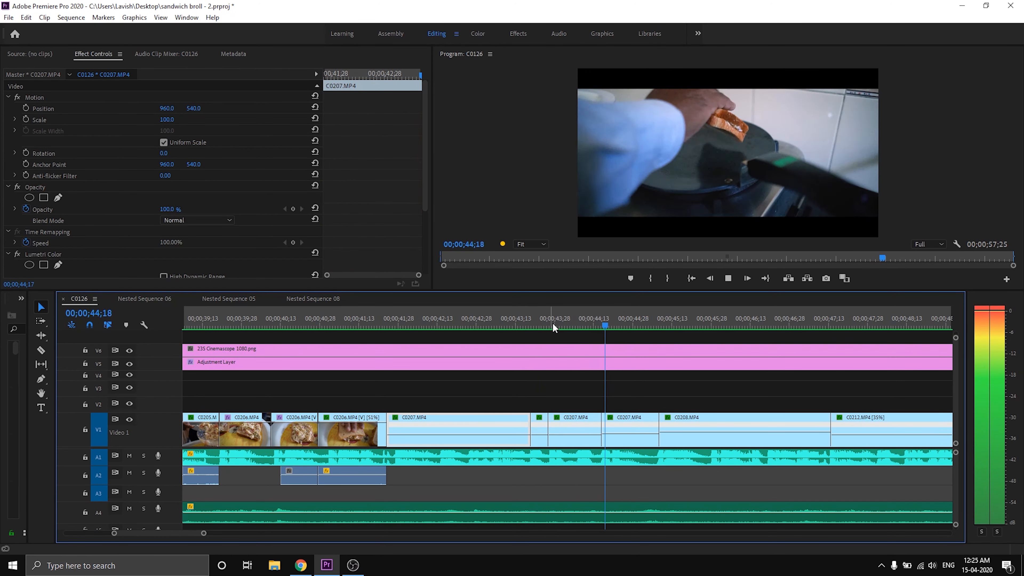
- Scrub and replay the C0207 clip around 00;00;44;10, before its cut to the last C0207 clip
click(590, 323)
mouse_move(592, 322)
mouse_down()
mouse_move(605, 321)
mouse_move(586, 325)
mouse_up()
key(space)
click(586, 325)
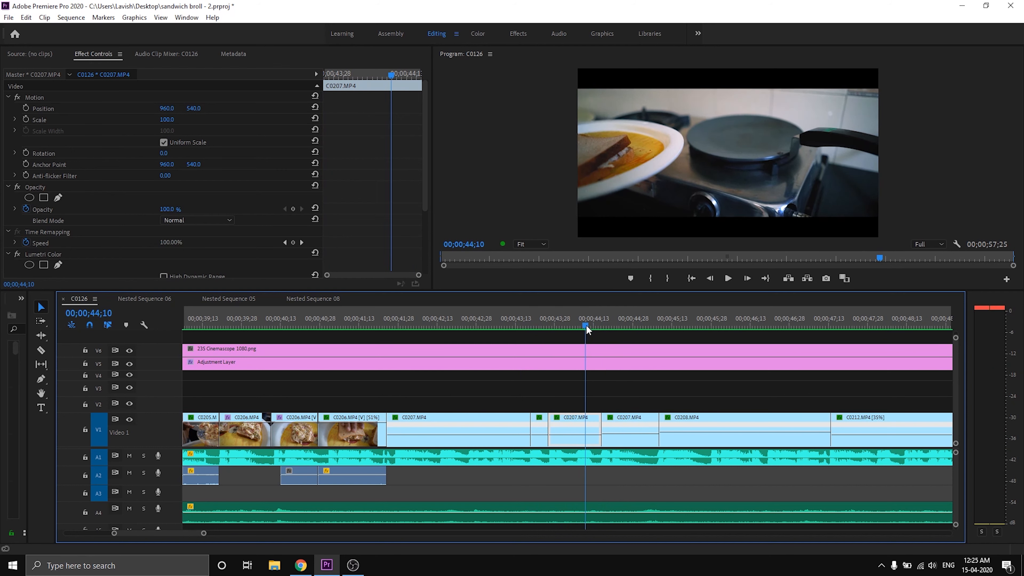
key(space)
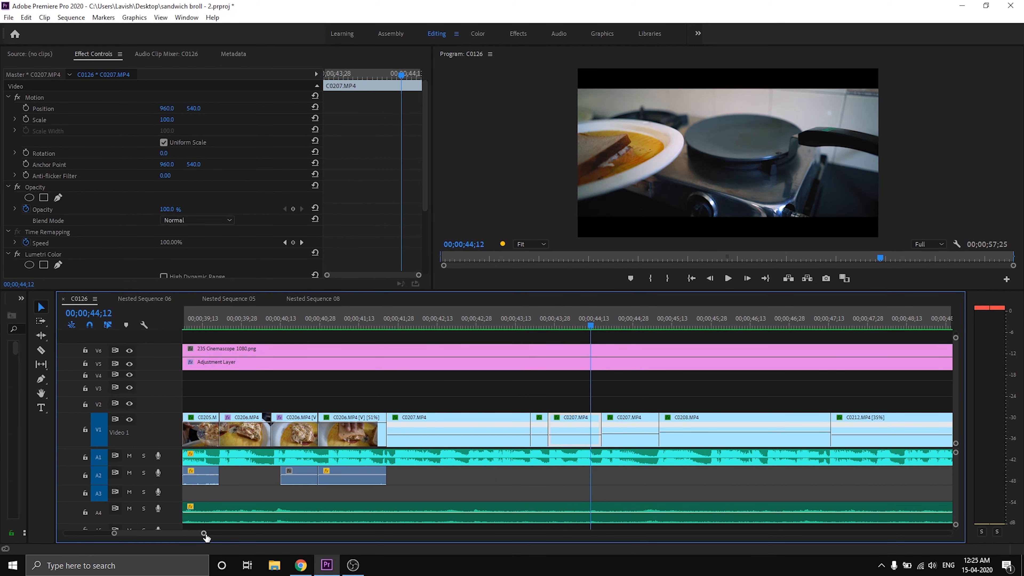
- Play the last C0207 clip and its cut into C0208
drag(203, 533, 242, 535)
scroll(490, 449, down, 3)
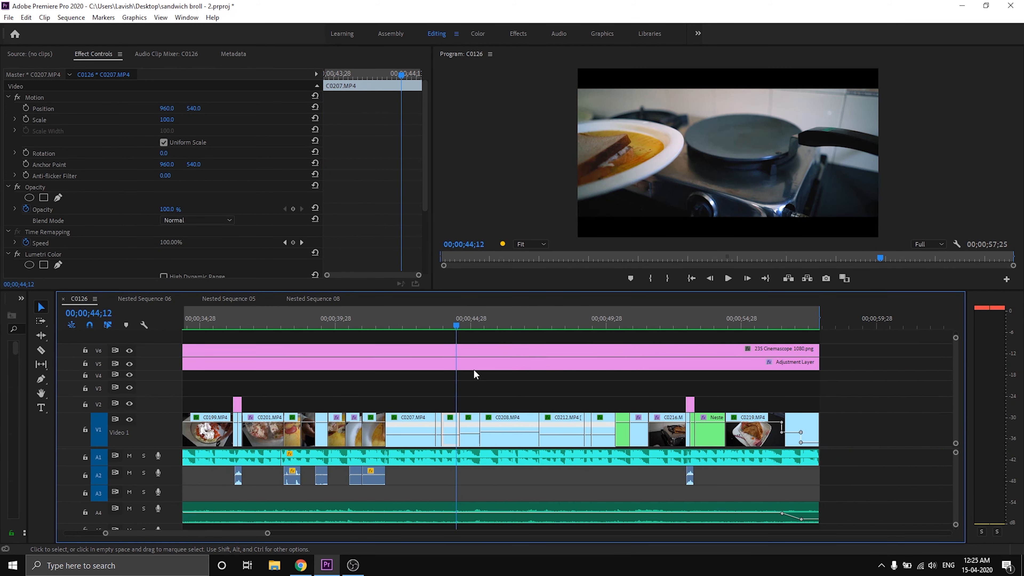
key(space)
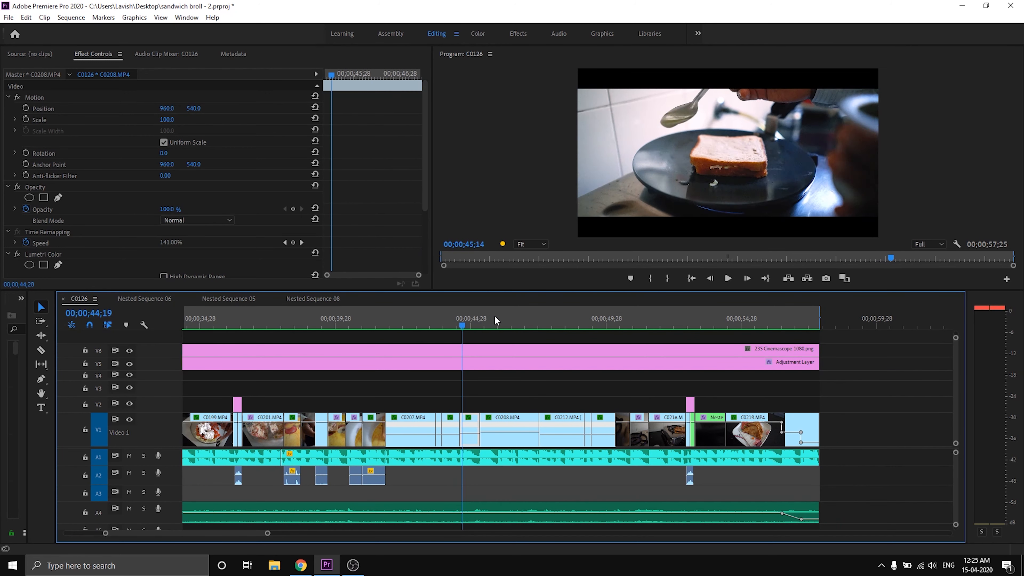
click(469, 322)
click(471, 322)
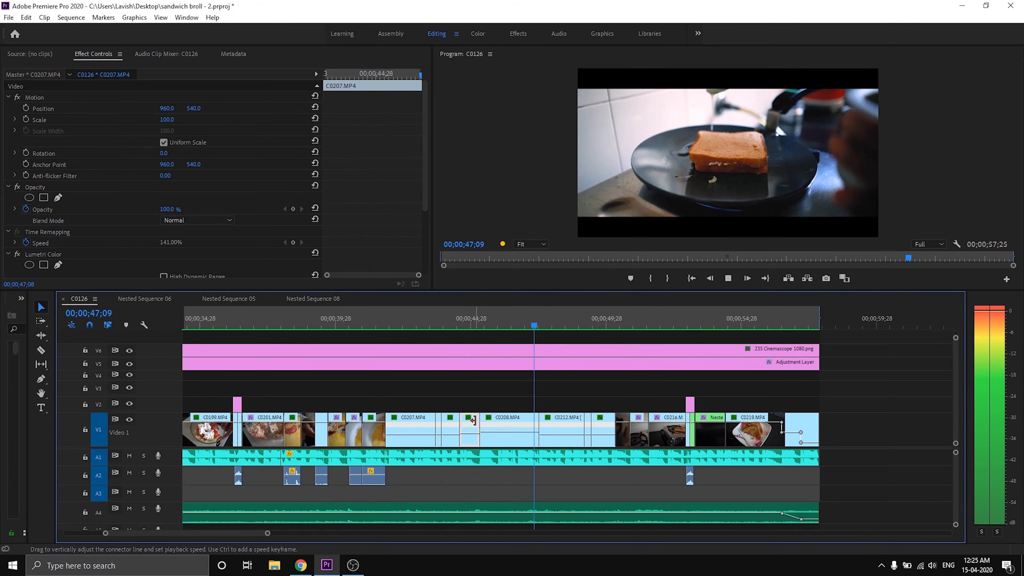
- Scrub back through the sped-up last C0207 clip, and continue through C0208 to the start of C0212
key(space)
click(480, 320)
drag(479, 318, 470, 320)
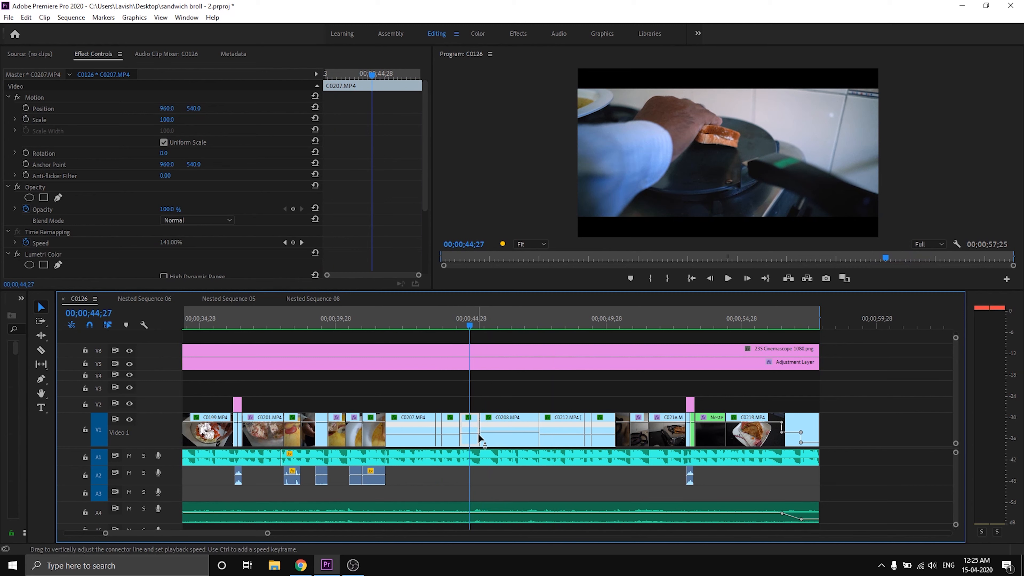
click(482, 320)
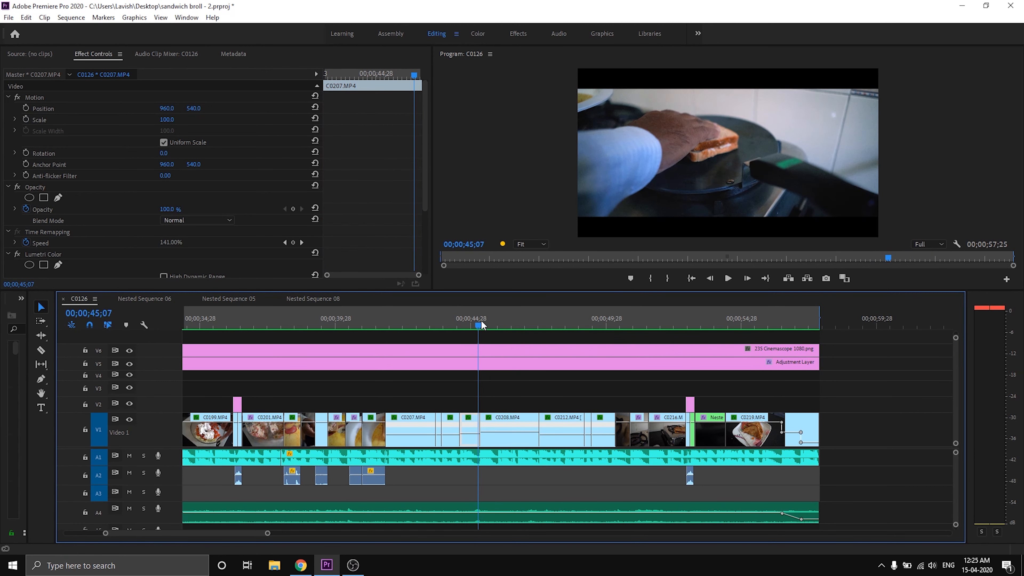
drag(487, 320, 544, 318)
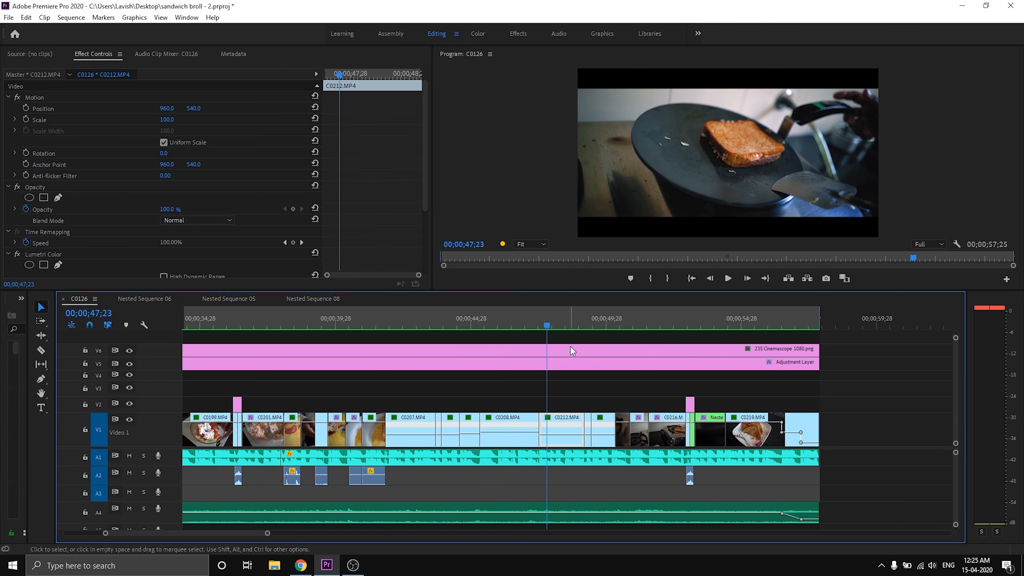
- Scrub through the first C0212 clip and play it from near its start
click(586, 323)
click(569, 316)
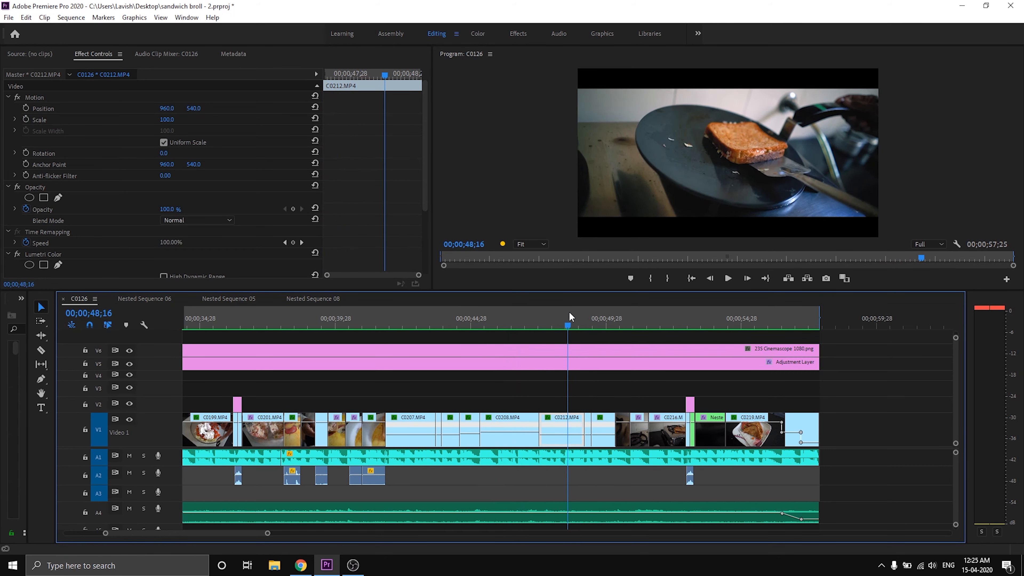
key(space)
click(548, 320)
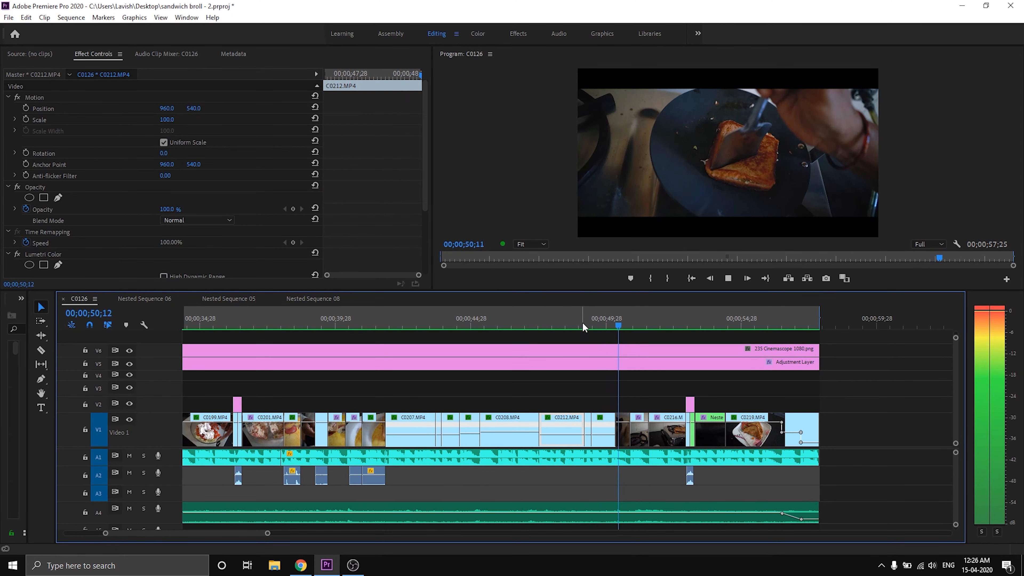
- Play from the last C0212 clip through C0216, and move the playhead to Nested Sequence 14
click(620, 323)
click(547, 317)
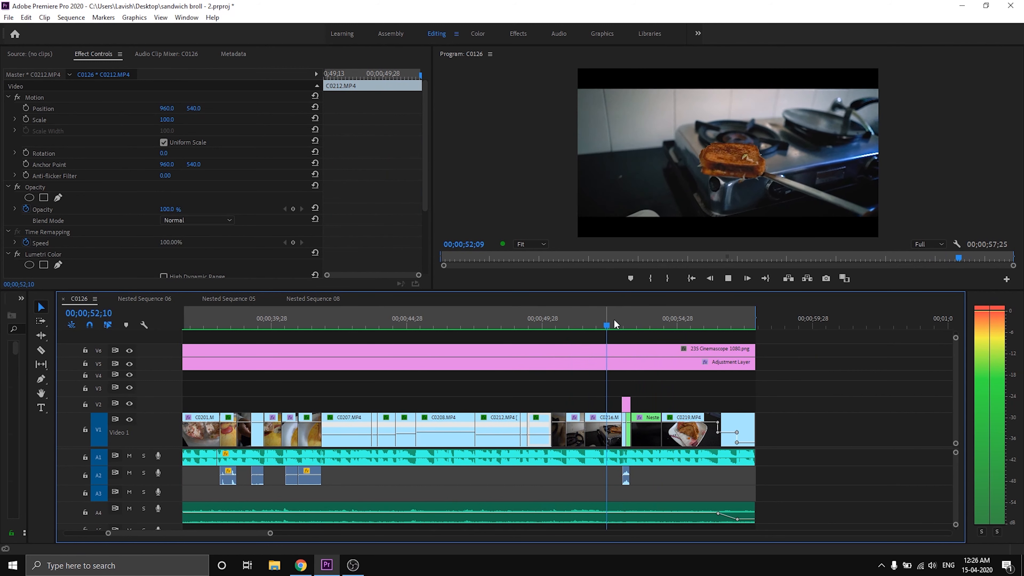
click(642, 322)
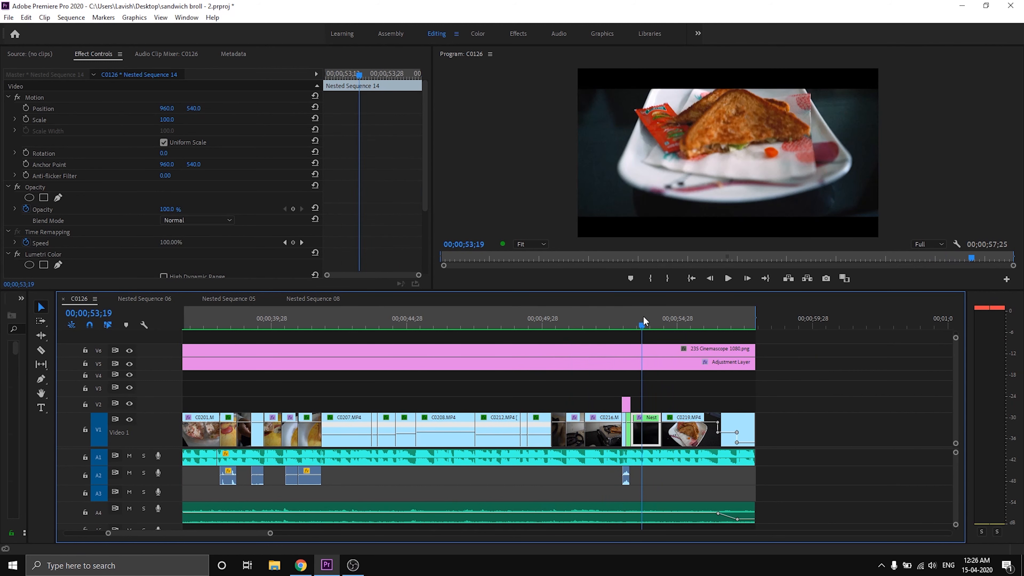
- Play the last long C0216 clip and its adjustment-layer transition through Nested Sequence 14 into C0219
click(612, 319)
drag(270, 533, 208, 533)
scroll(498, 471, down, 2)
key(space)
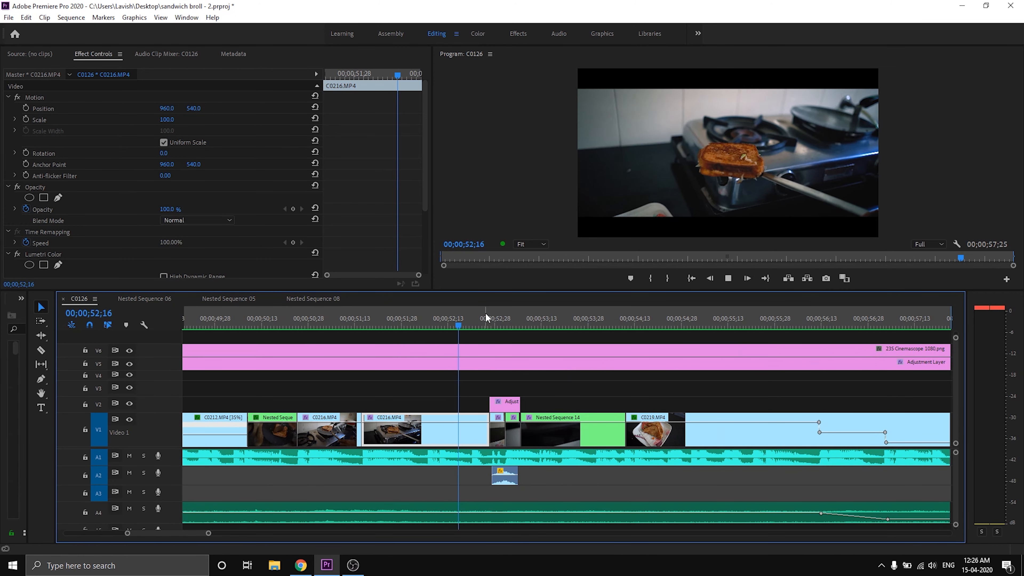
drag(479, 310, 463, 325)
key(space)
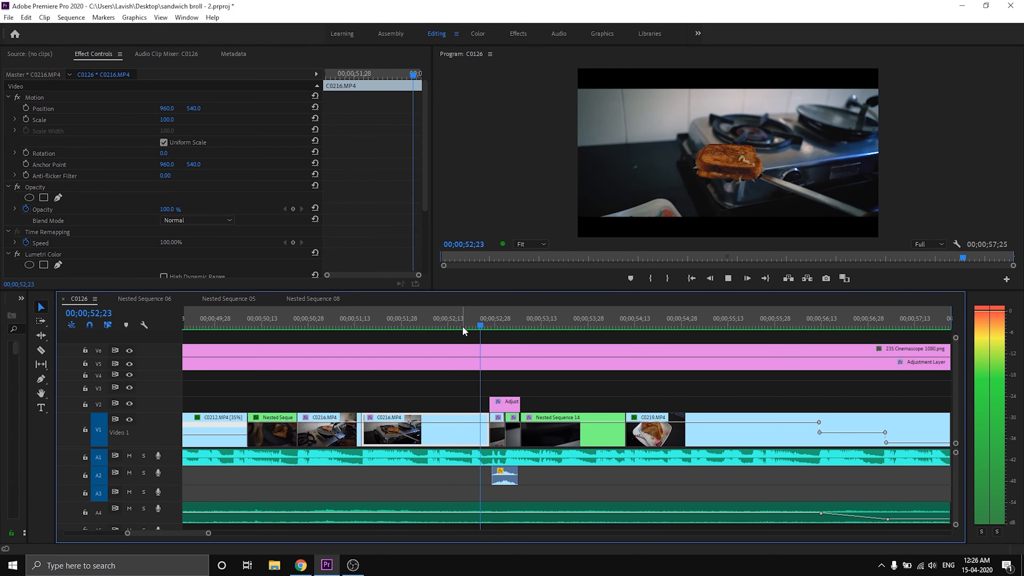
click(478, 321)
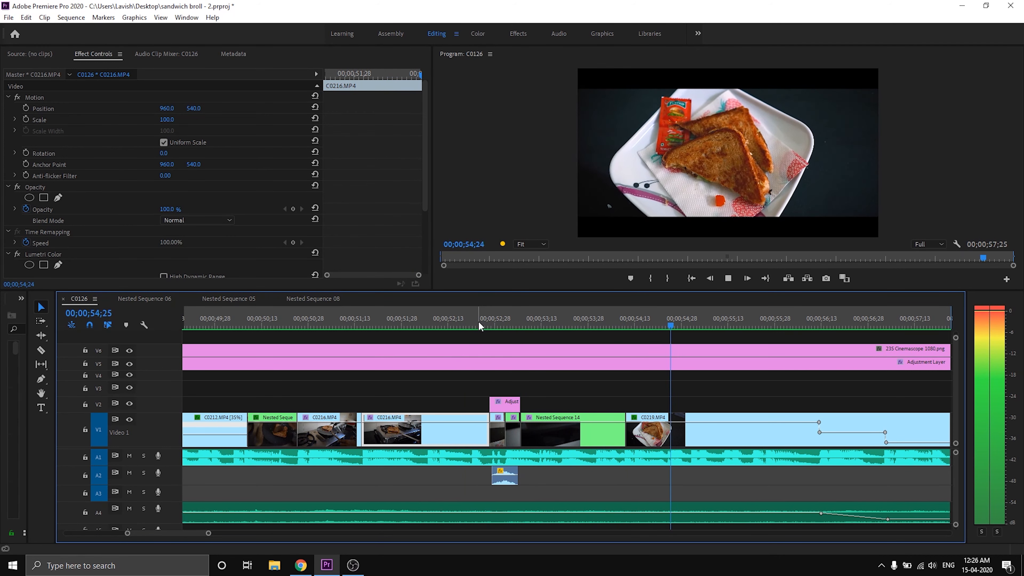
- Scrub through the short transition clips after C0216 to the start of Nested Sequence 14
click(482, 323)
drag(488, 321, 525, 328)
scroll(536, 360, down, 8)
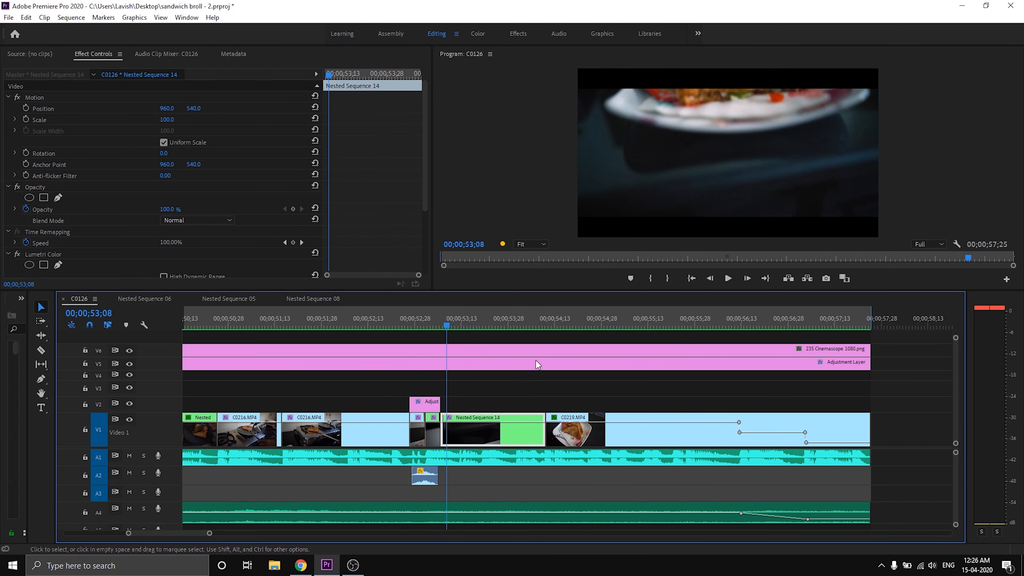
- Play the cut from the end of Nested Sequence 14 into C0219, and replay it from slightly earlier
click(489, 320)
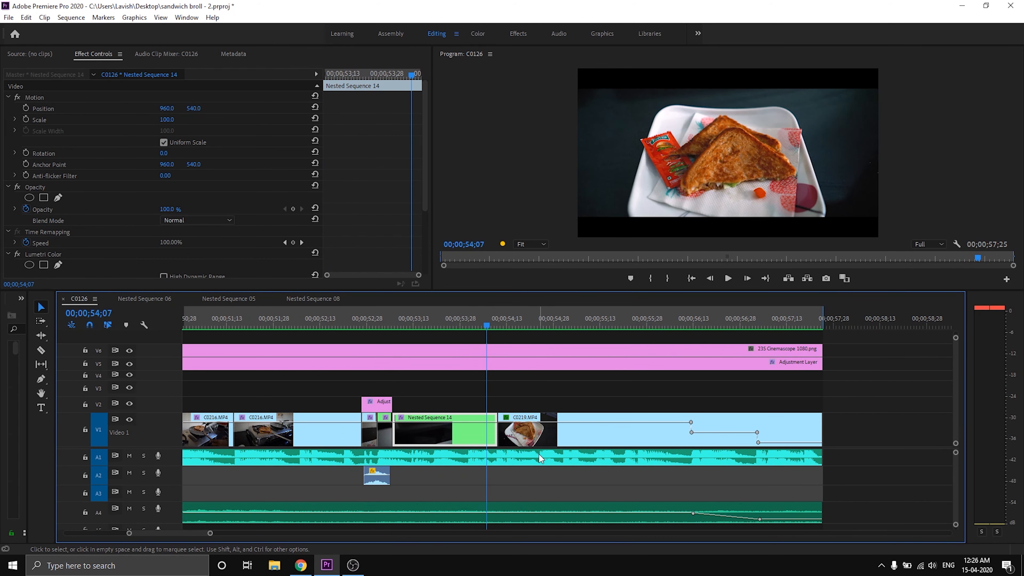
key(space)
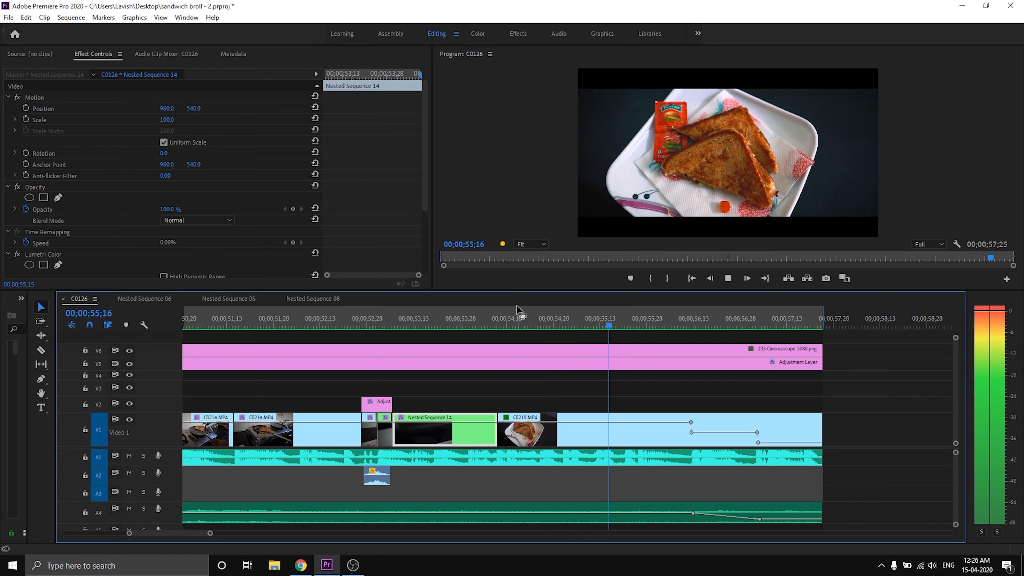
click(492, 318)
drag(490, 318, 473, 322)
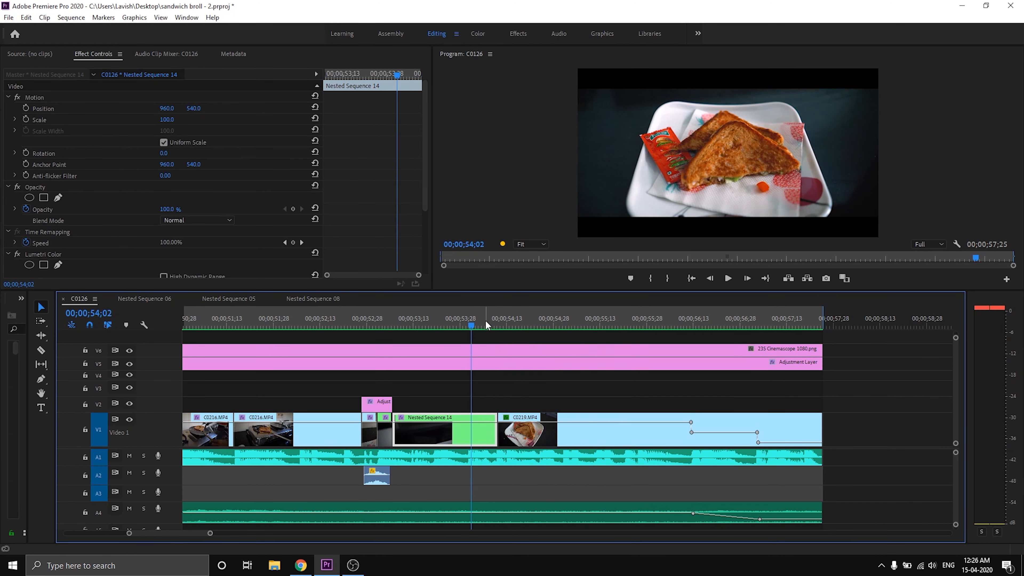
key(space)
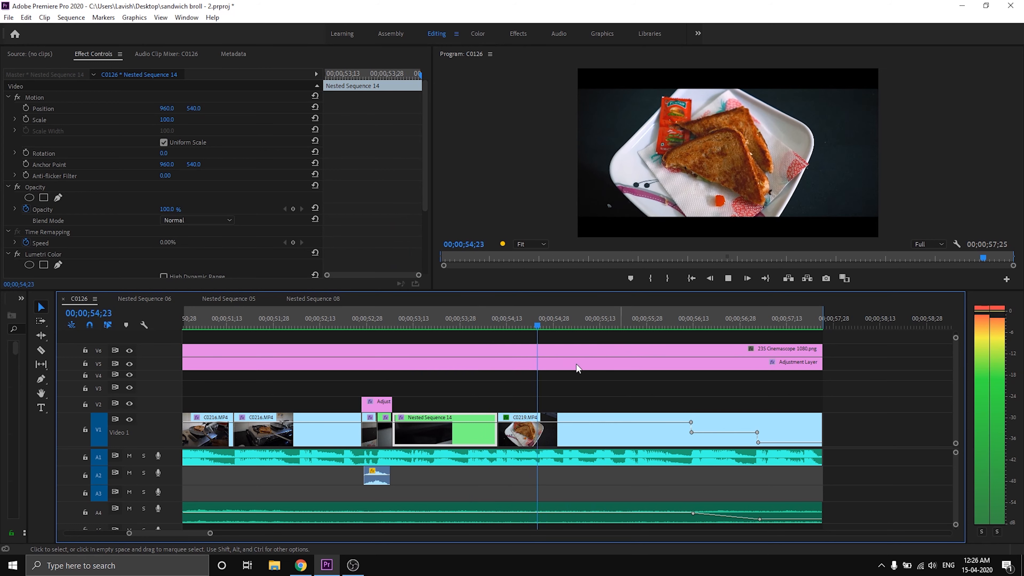